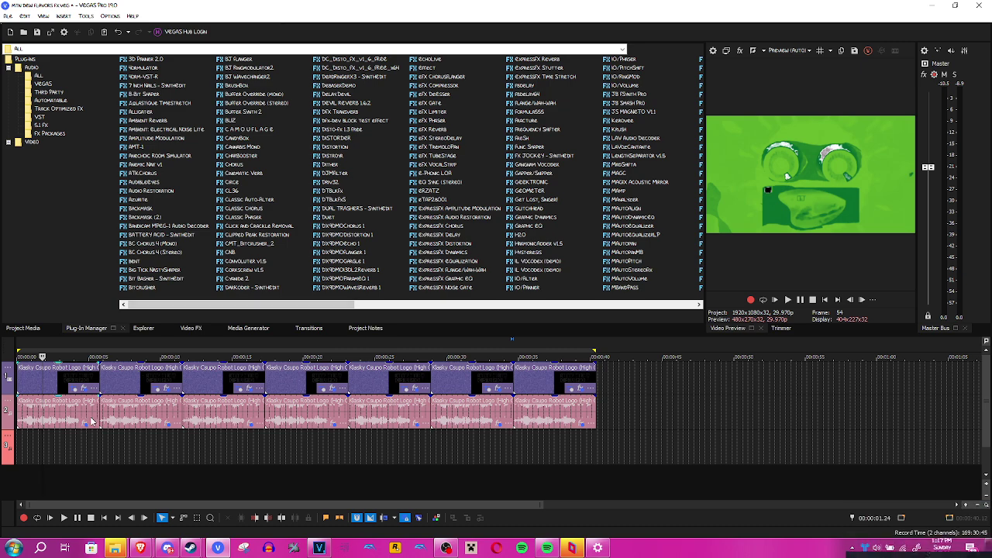
# Step: Inspect the ExpressFX Chorus and ExpressFX Flange/Wah-Wah settings in the first audio clip's effect chain
pyautogui.click(88, 425)
pyautogui.click(98, 81)
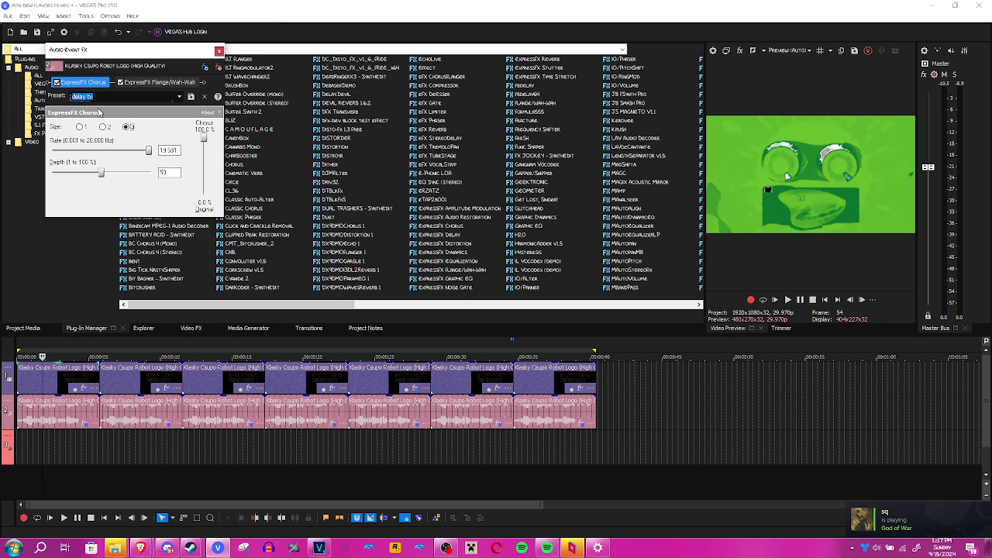
pyautogui.click(151, 82)
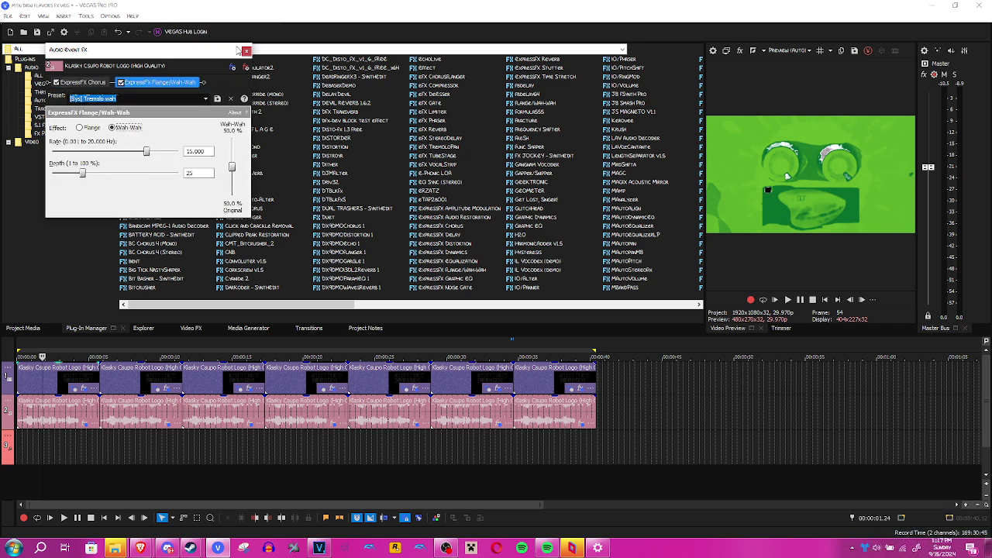
pyautogui.click(246, 51)
# Step: Inspect the color stops of the Gradient Map effect on the second video clip
pyautogui.click(136, 387)
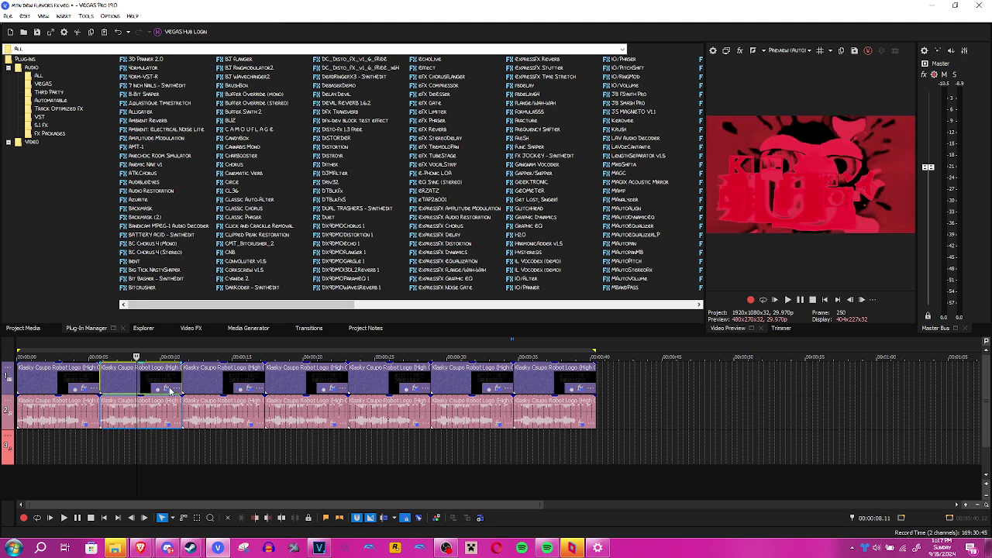
pyautogui.click(165, 390)
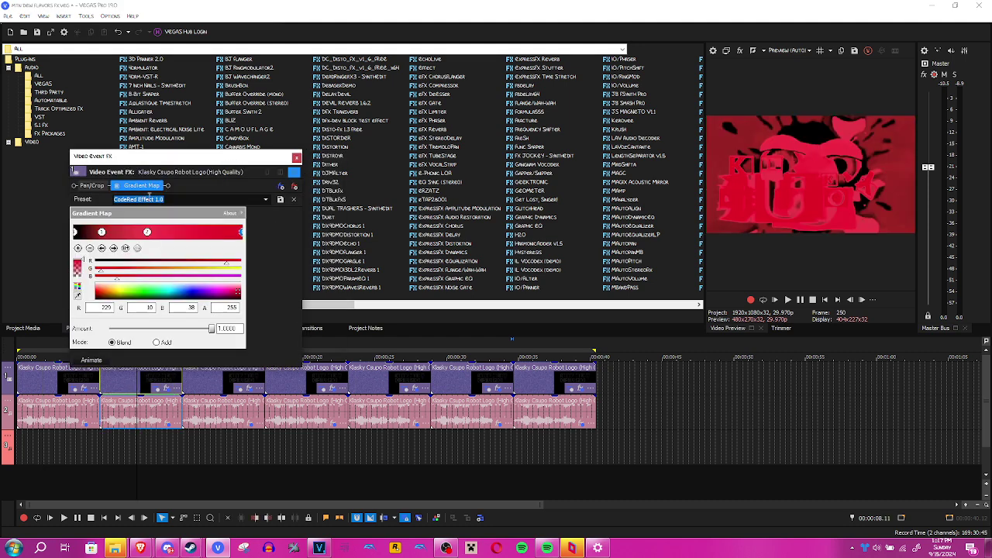
pyautogui.click(102, 233)
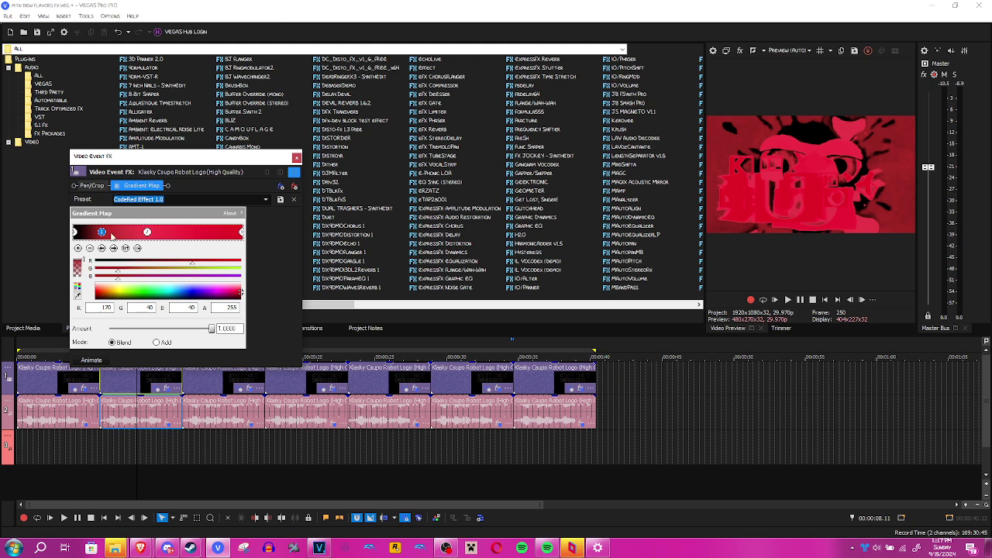
pyautogui.click(147, 232)
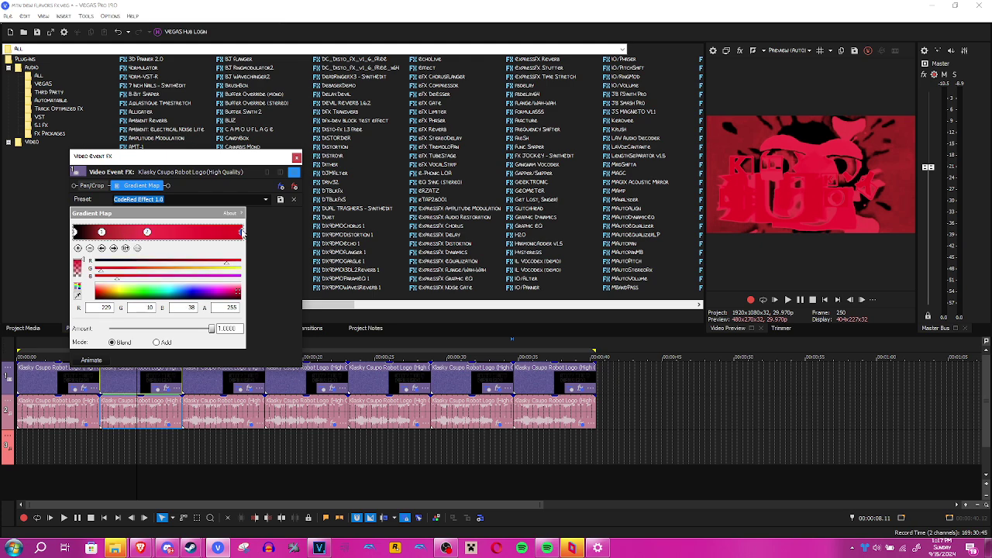
pyautogui.click(296, 157)
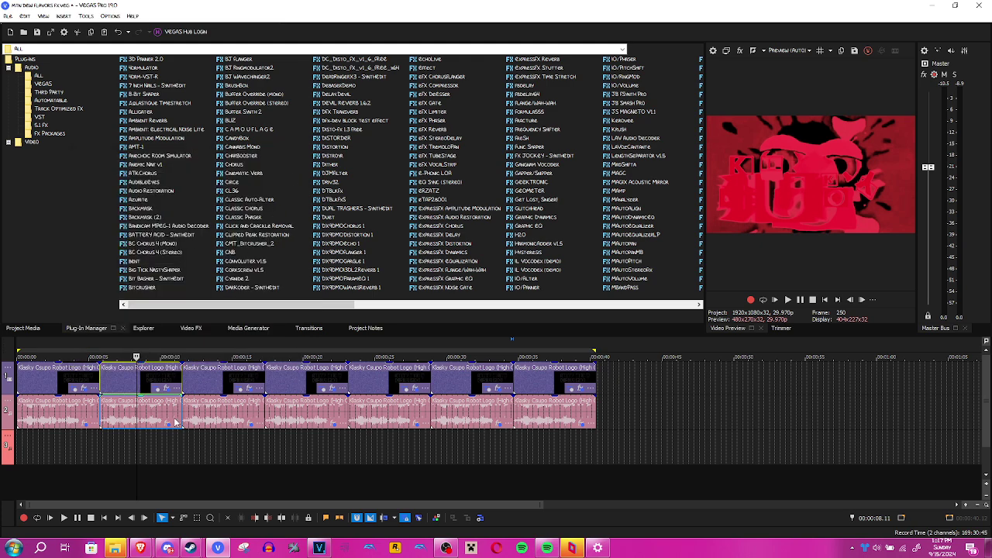
# Step: Inspect the Buffer Override (mono), tb_grumblebum and Chorus settings in the second audio clip's effect chain
pyautogui.click(167, 423)
pyautogui.click(91, 82)
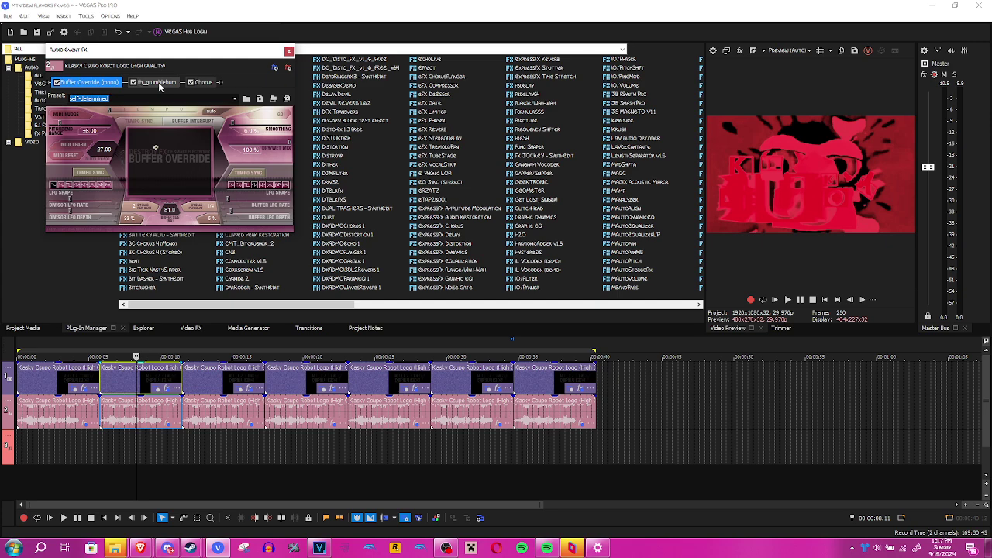
pyautogui.click(162, 84)
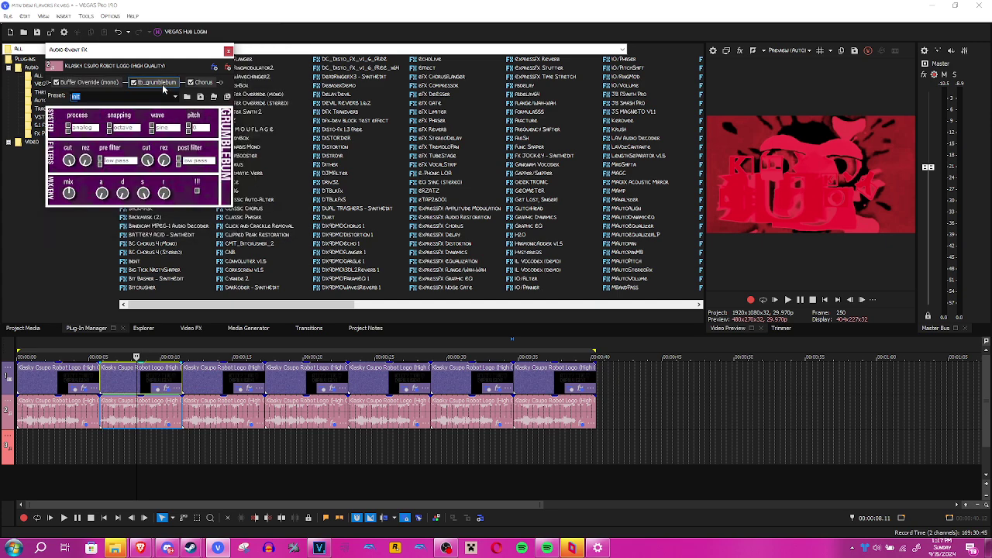
pyautogui.click(202, 82)
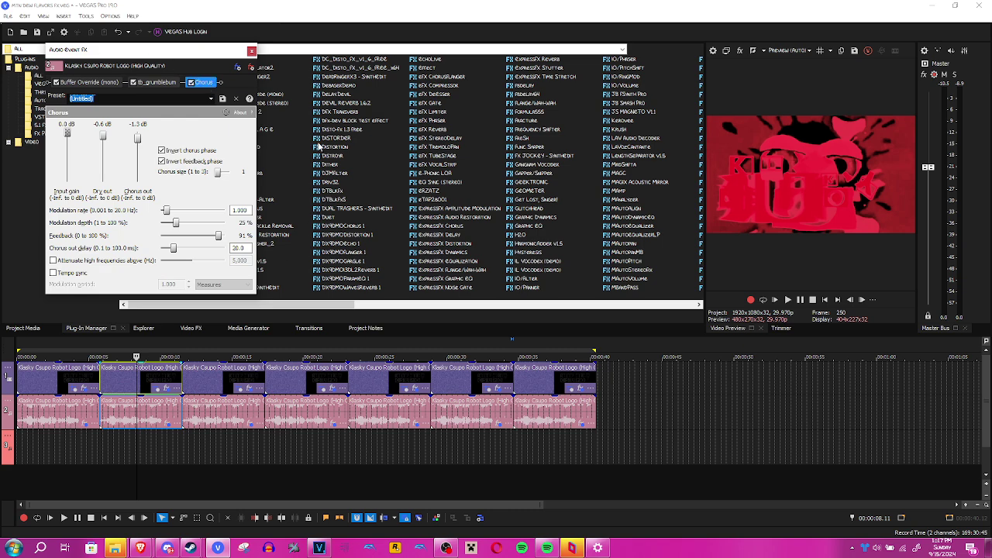
pyautogui.click(252, 52)
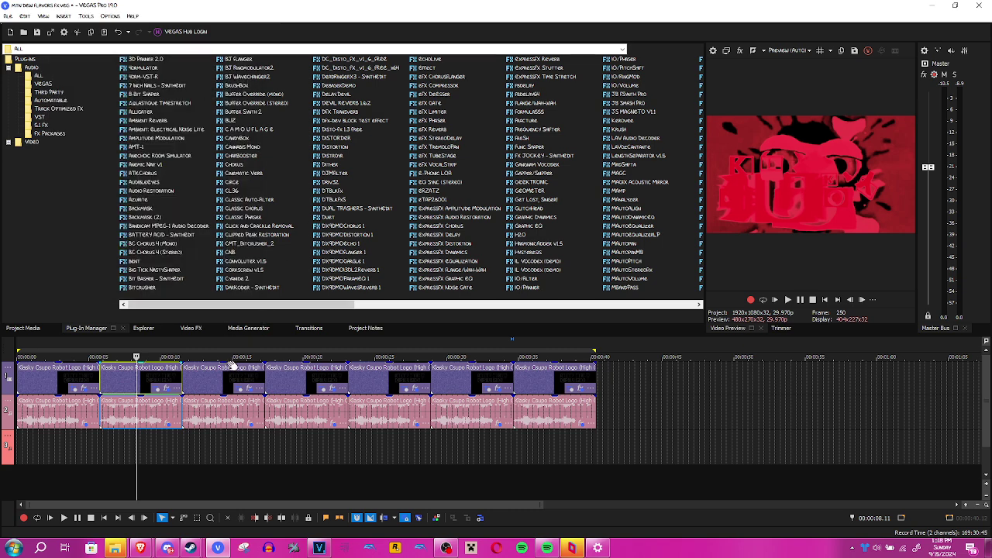
# Step: Inspect the color stops of the Gradient Map effect on the third video clip
pyautogui.click(217, 380)
pyautogui.click(249, 381)
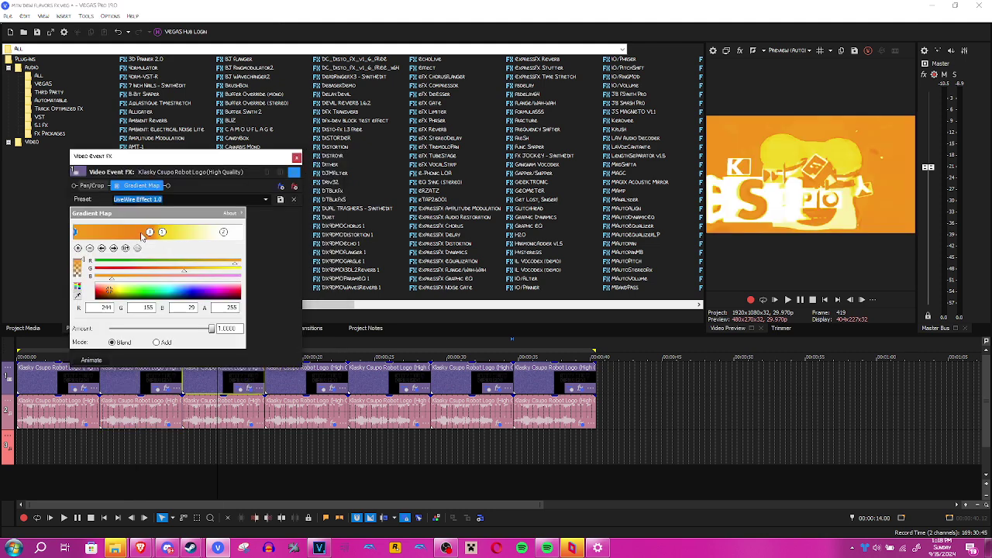
pyautogui.click(149, 234)
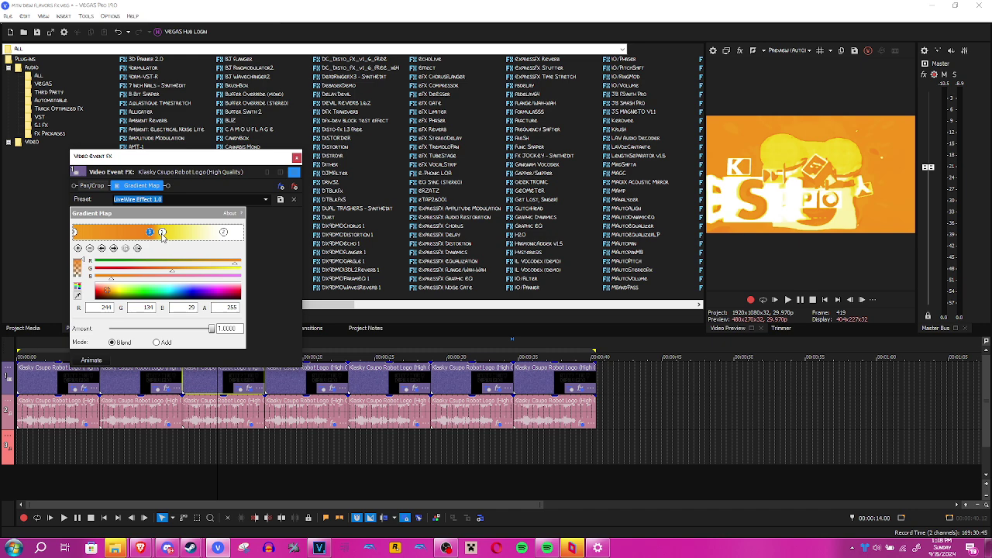
pyautogui.click(162, 233)
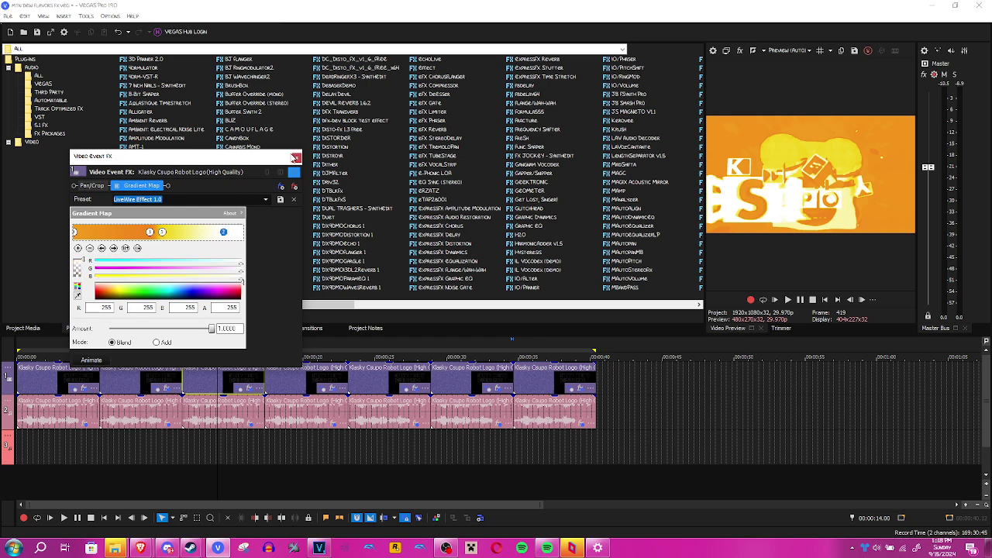
pyautogui.click(296, 157)
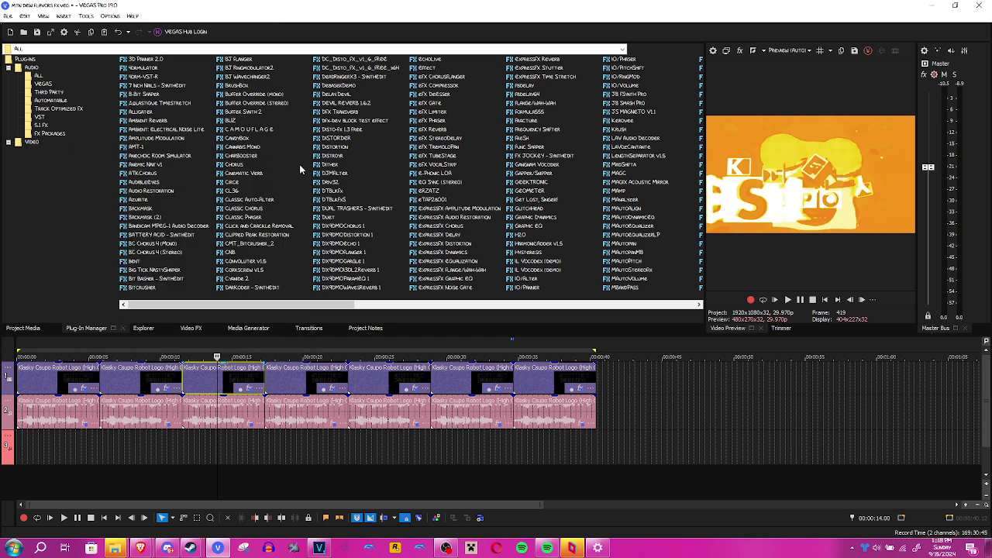
# Step: Inspect the ExpressFX Chorus, élastique Timestretch and ExpressFX Delay settings in the third audio clip's effect chain
pyautogui.click(249, 423)
pyautogui.click(52, 82)
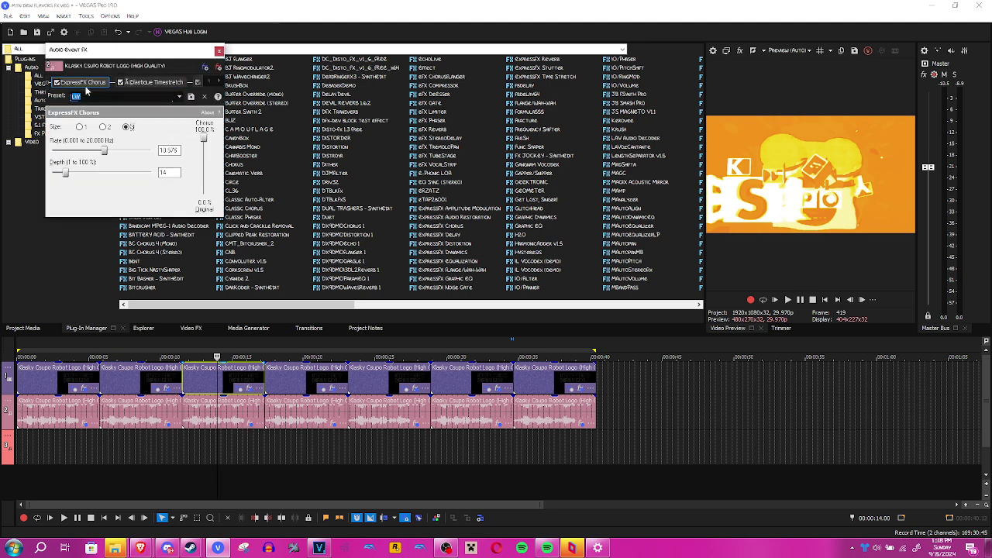
pyautogui.click(154, 83)
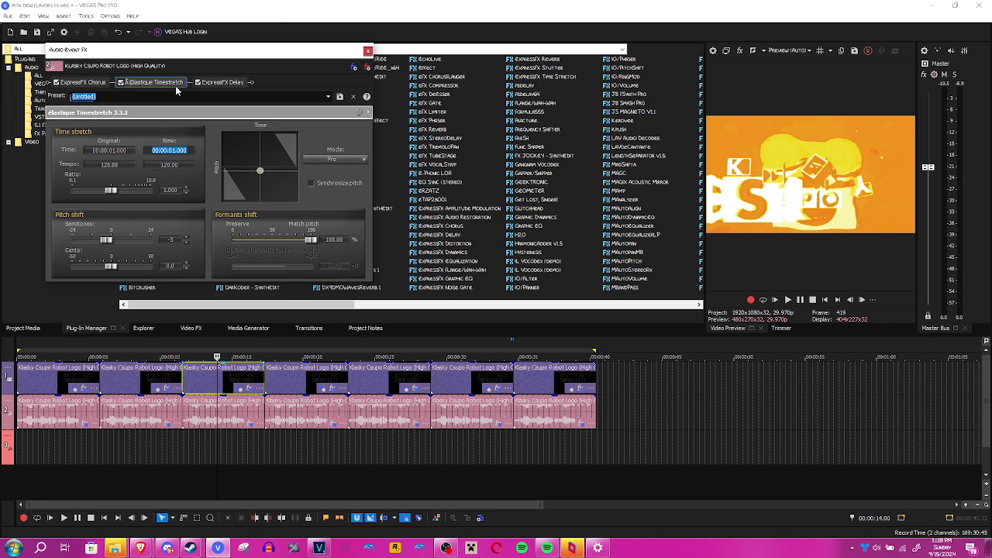
pyautogui.click(175, 85)
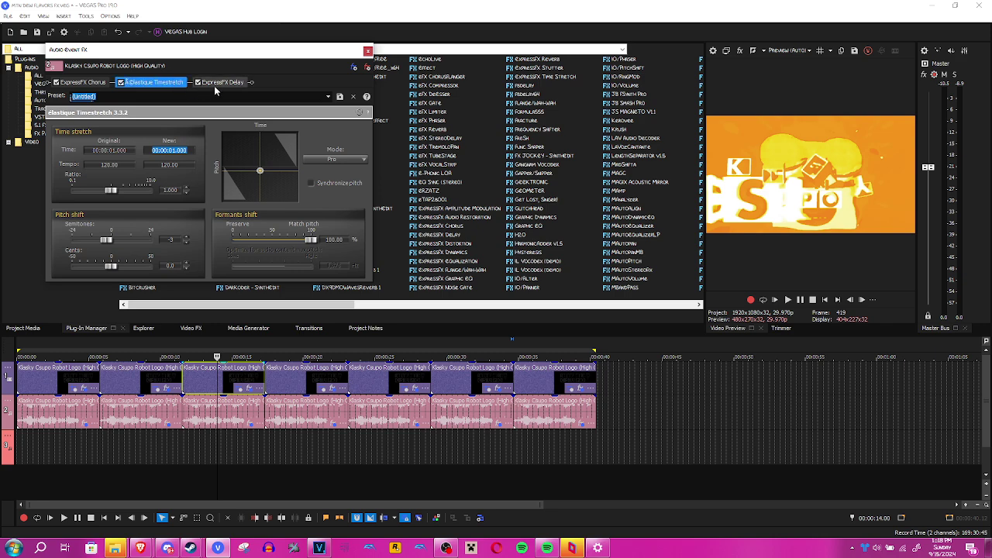
pyautogui.click(221, 83)
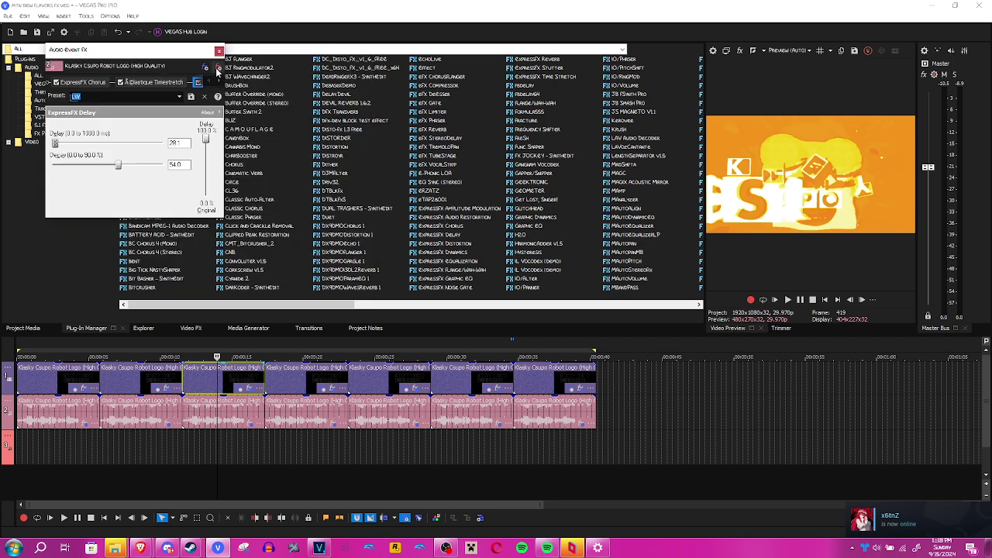
pyautogui.click(220, 51)
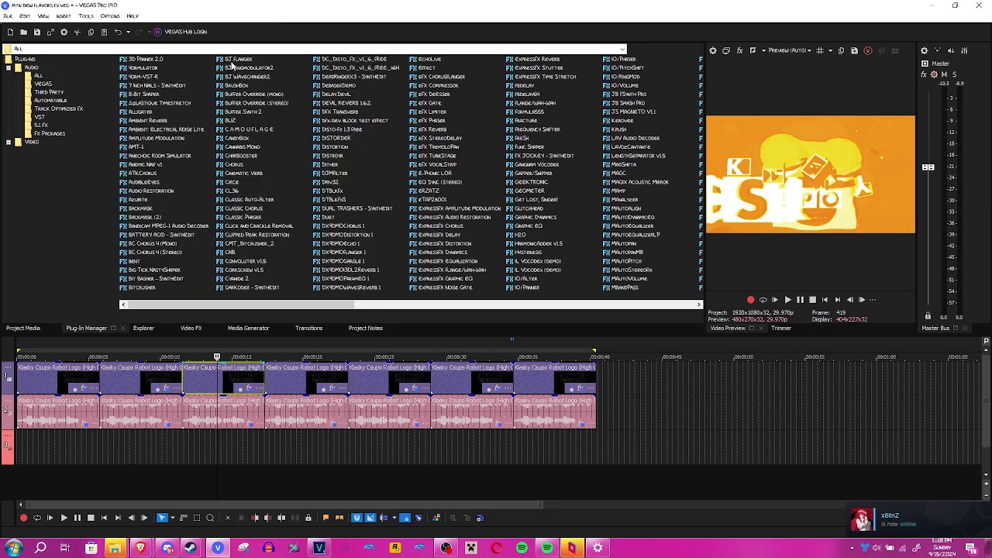
# Step: Inspect the color stops of the Gradient Map effect on the fourth video clip
pyautogui.click(333, 392)
pyautogui.click(331, 388)
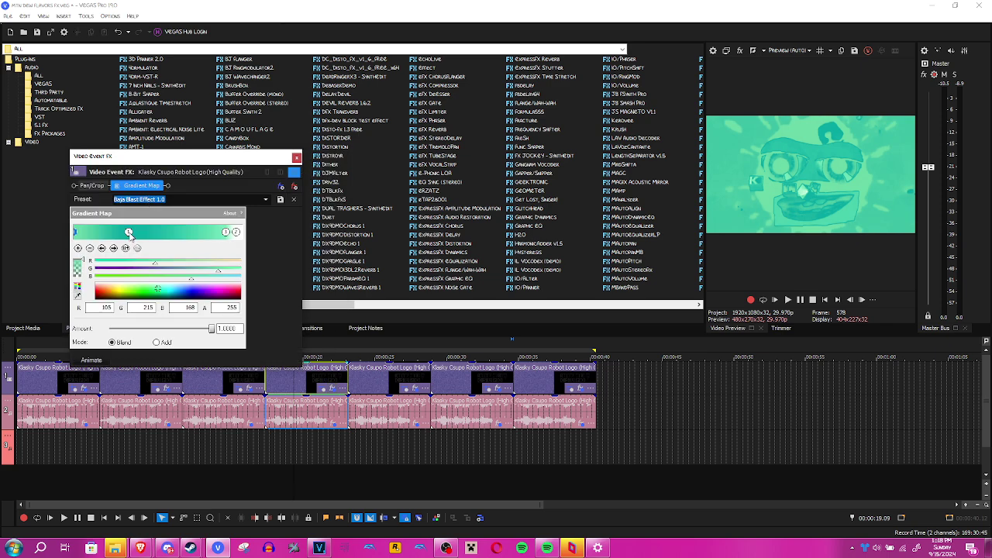
pyautogui.click(129, 233)
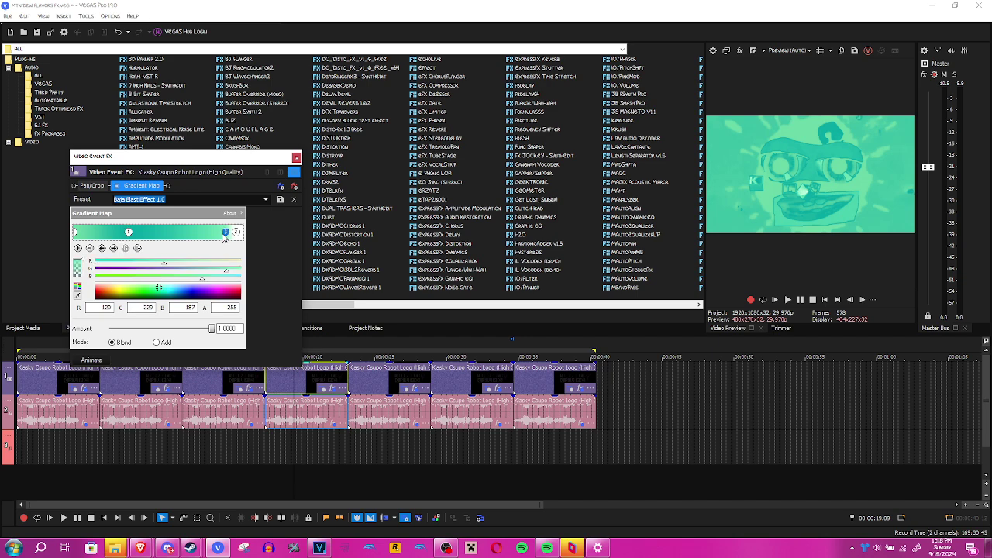
pyautogui.click(237, 234)
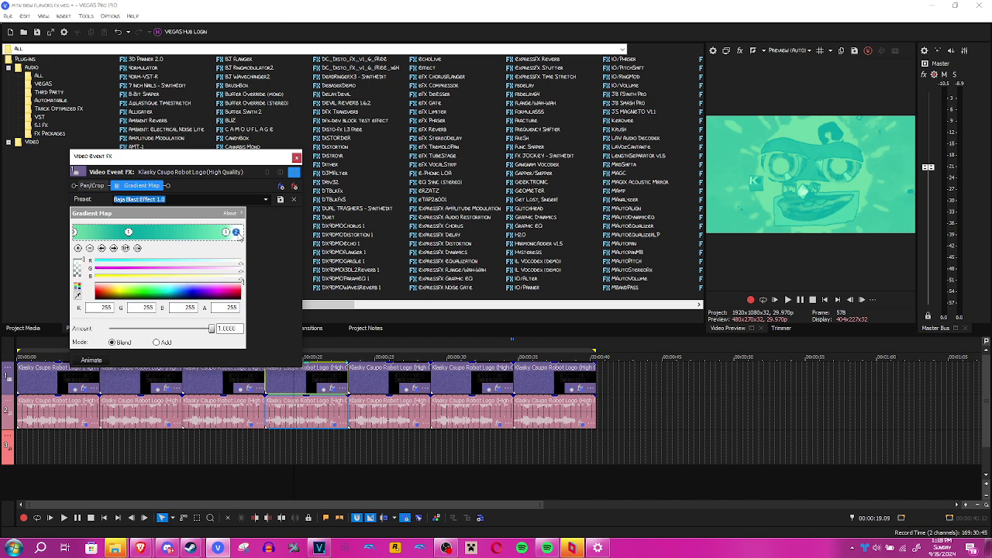
# Step: Inspect the Orange Vocoder, élastique Timestretch and ExpressFX Reverb settings in the fourth audio clip's effect chain, then close both effect windows
pyautogui.click(335, 424)
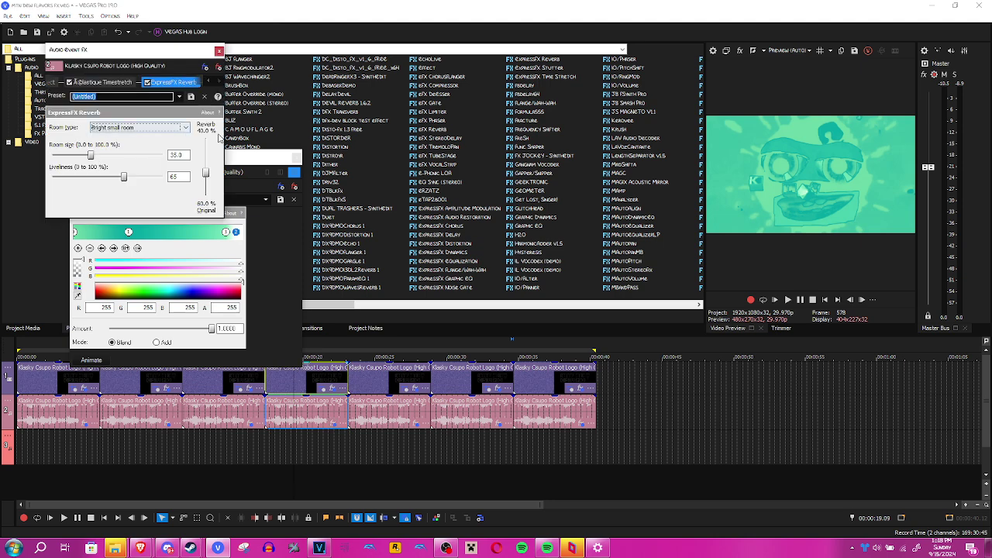
pyautogui.moveTo(224, 138); pyautogui.dragTo(354, 142)
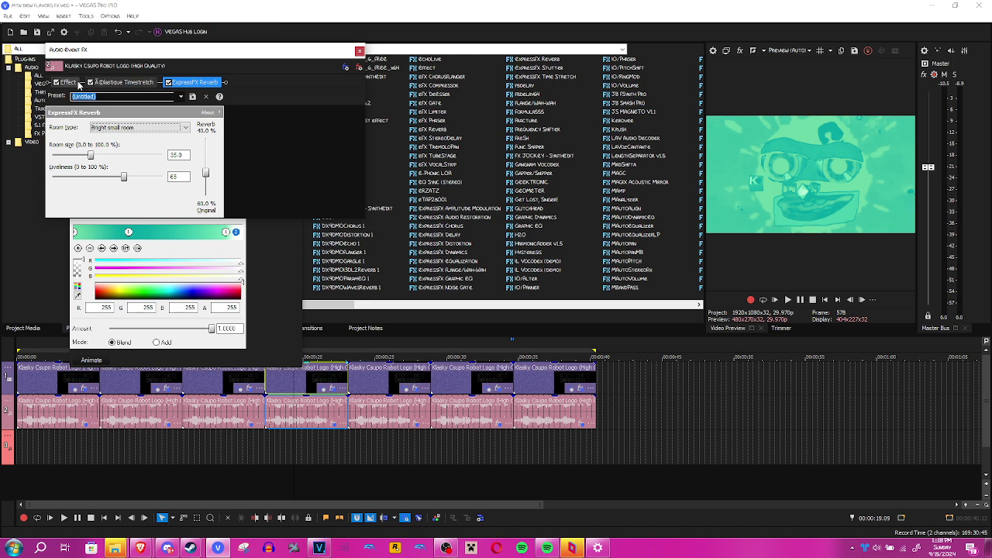
pyautogui.click(76, 83)
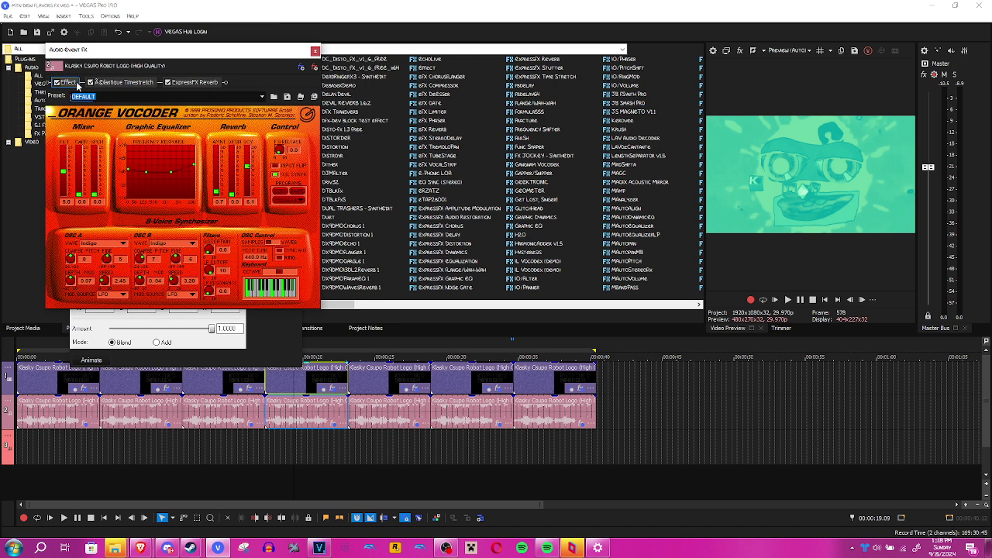
pyautogui.click(130, 85)
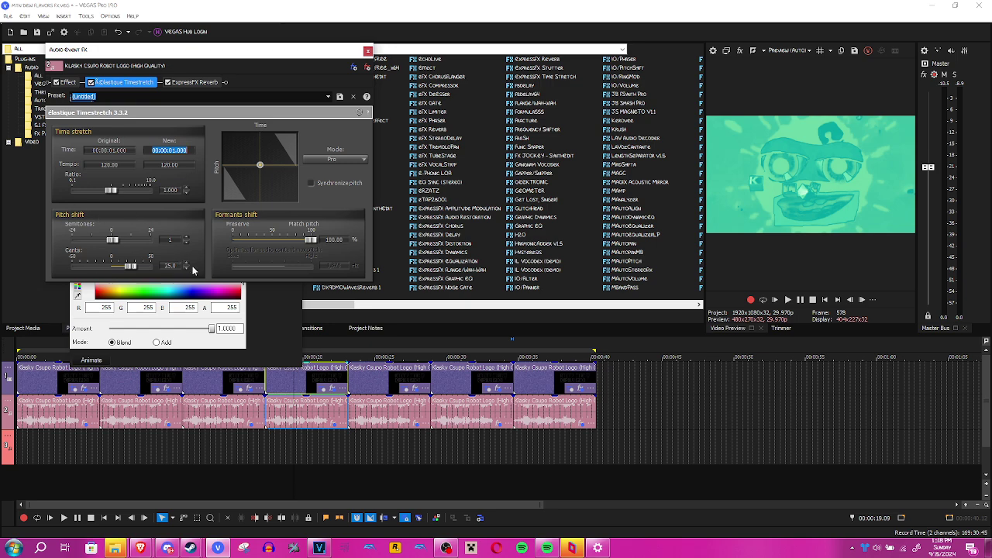
pyautogui.click(197, 84)
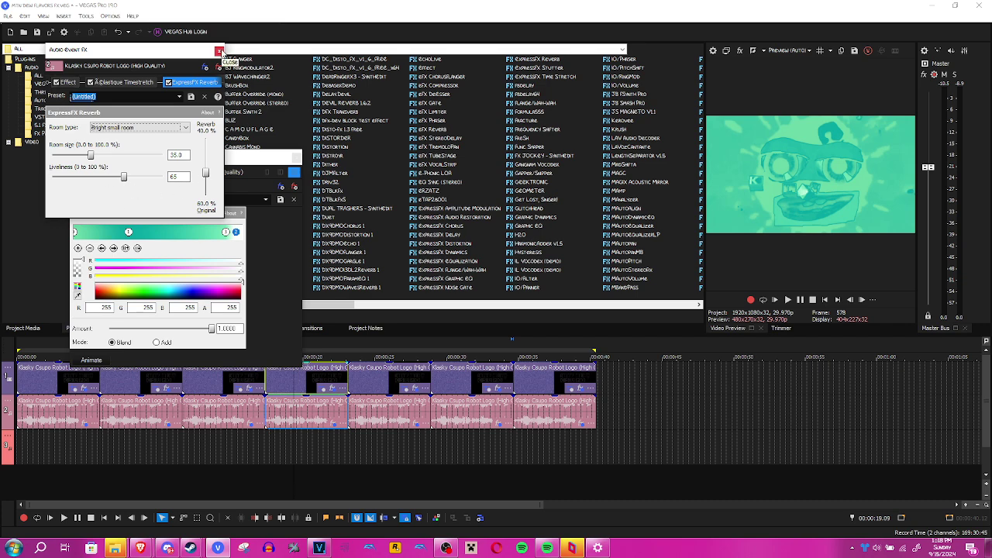
pyautogui.click(219, 52)
pyautogui.click(295, 157)
# Step: Inspect the color stops of the Gradient Map effect on the fifth video clip
pyautogui.click(378, 390)
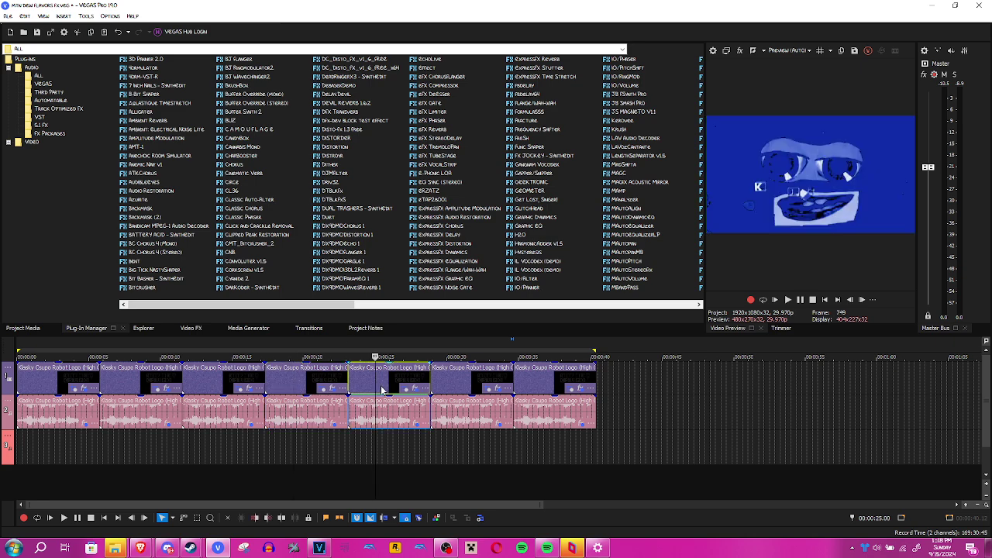
pyautogui.click(414, 388)
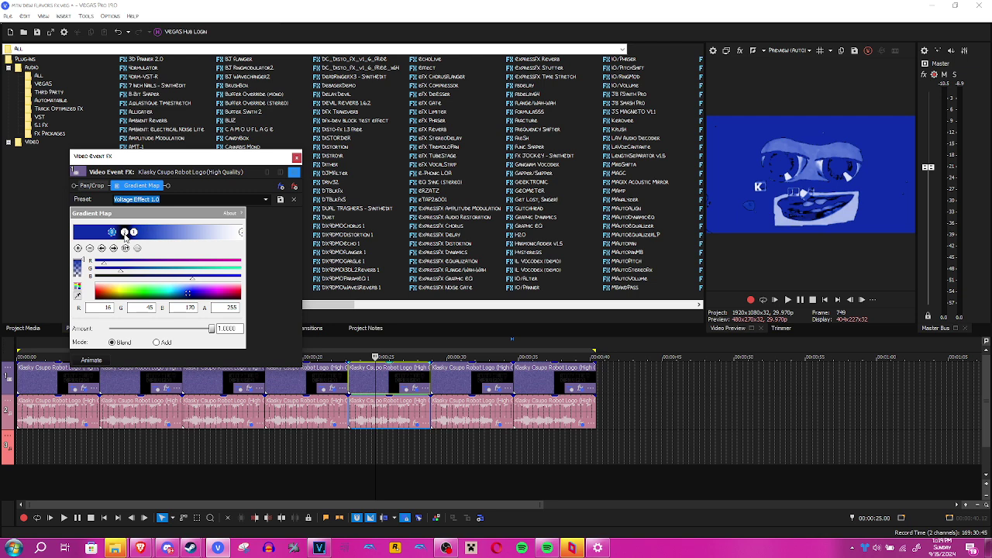
pyautogui.click(126, 236)
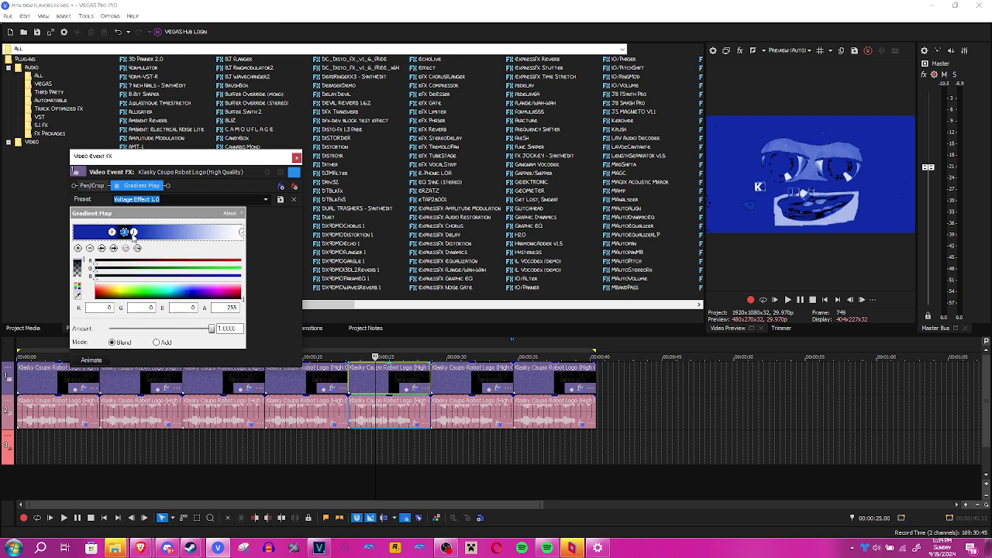
pyautogui.click(134, 234)
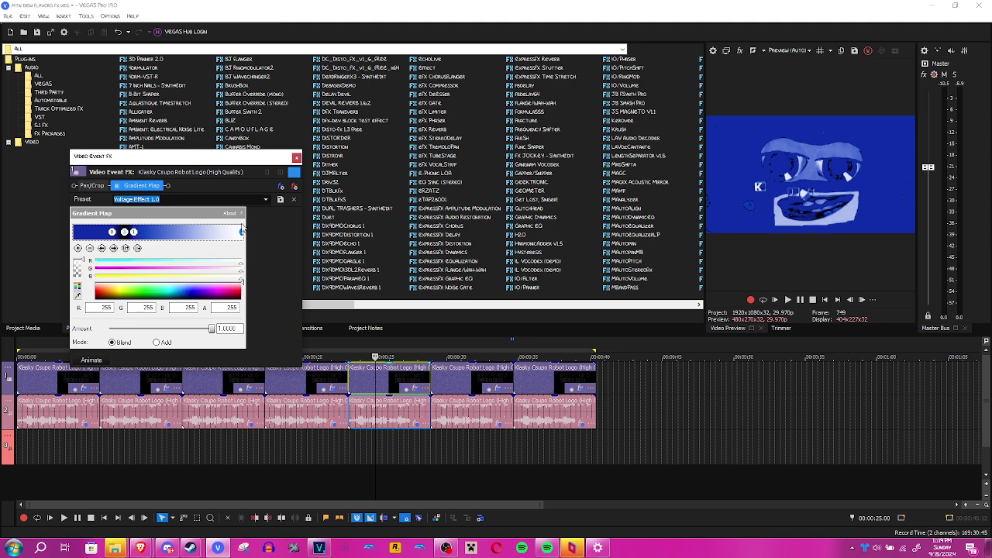
pyautogui.click(295, 159)
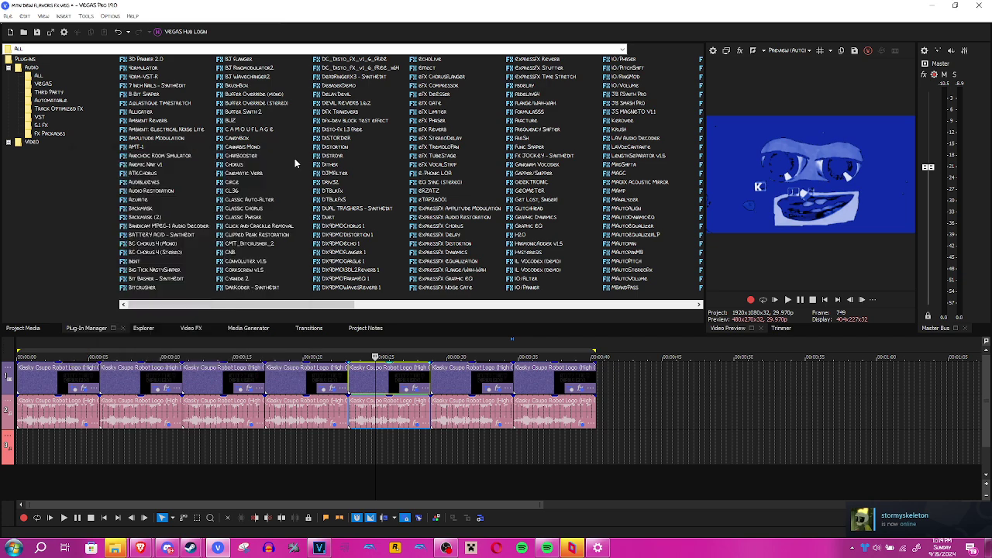
# Step: Inspect the ExpressFX Chorus, Orange Vocoder and élastique Timestretch settings in the fifth audio clip's effect chain and close its window
pyautogui.click(416, 423)
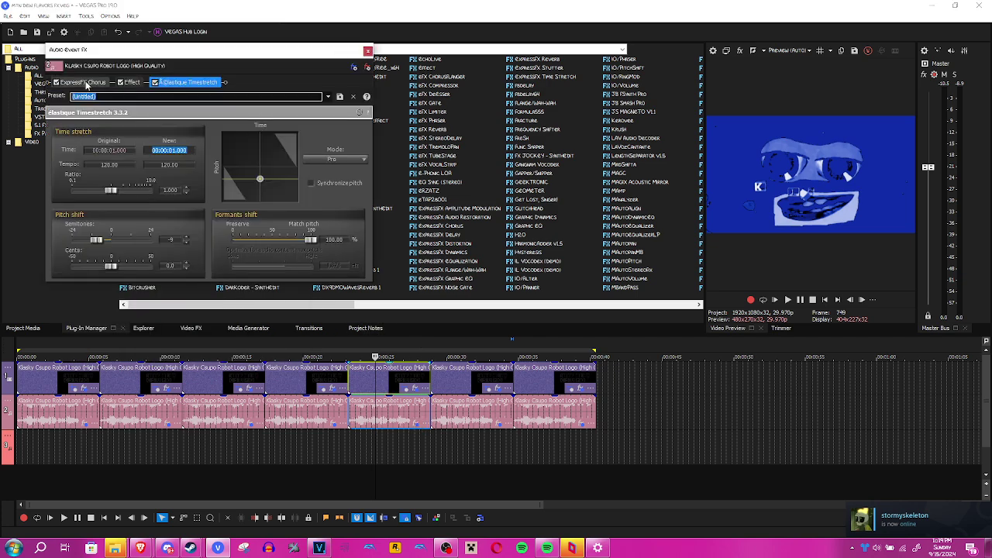
pyautogui.click(86, 82)
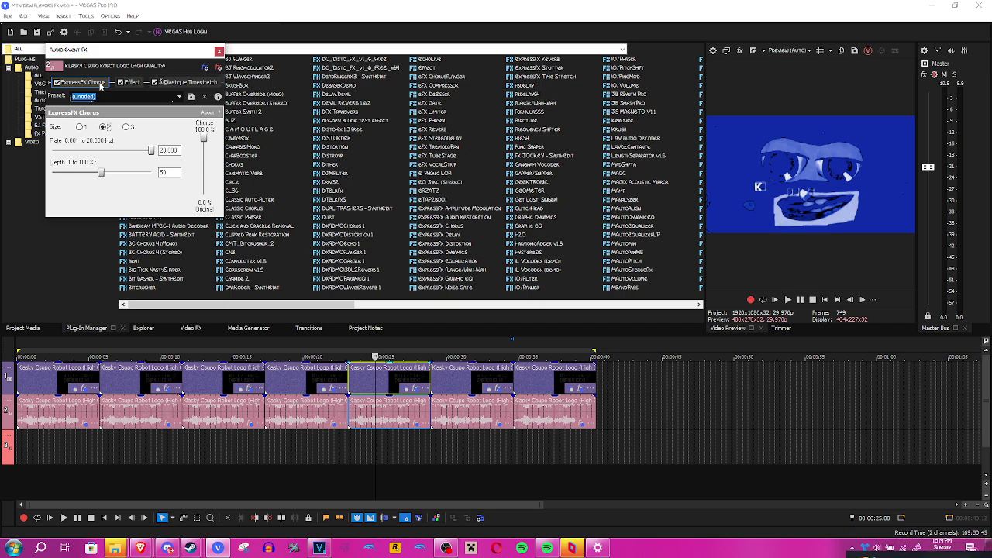
pyautogui.click(135, 83)
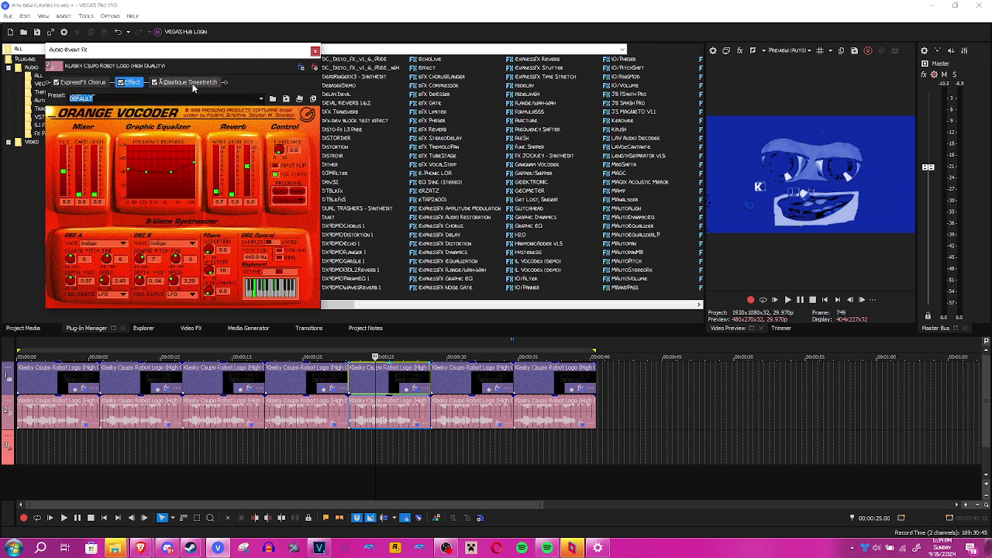
pyautogui.click(261, 99)
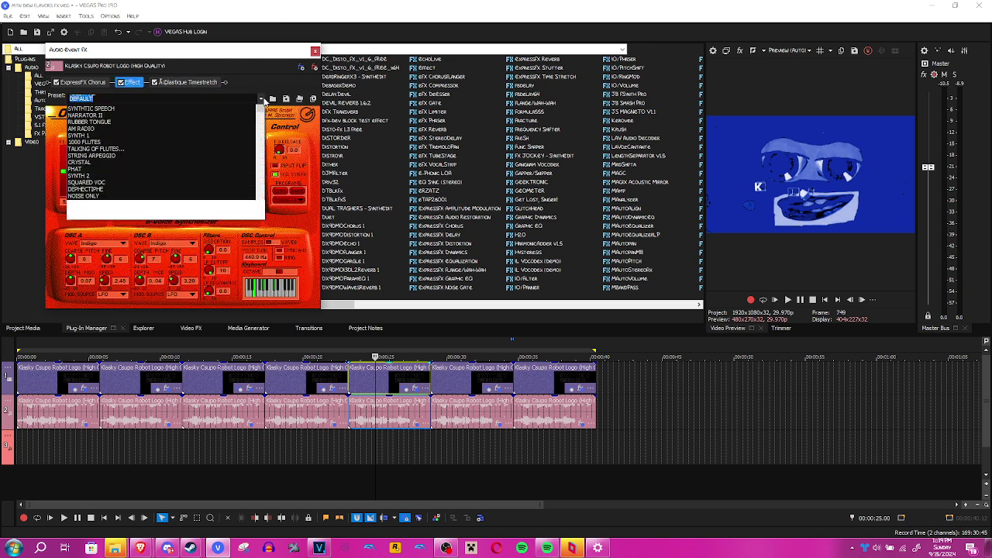
pyautogui.click(260, 100)
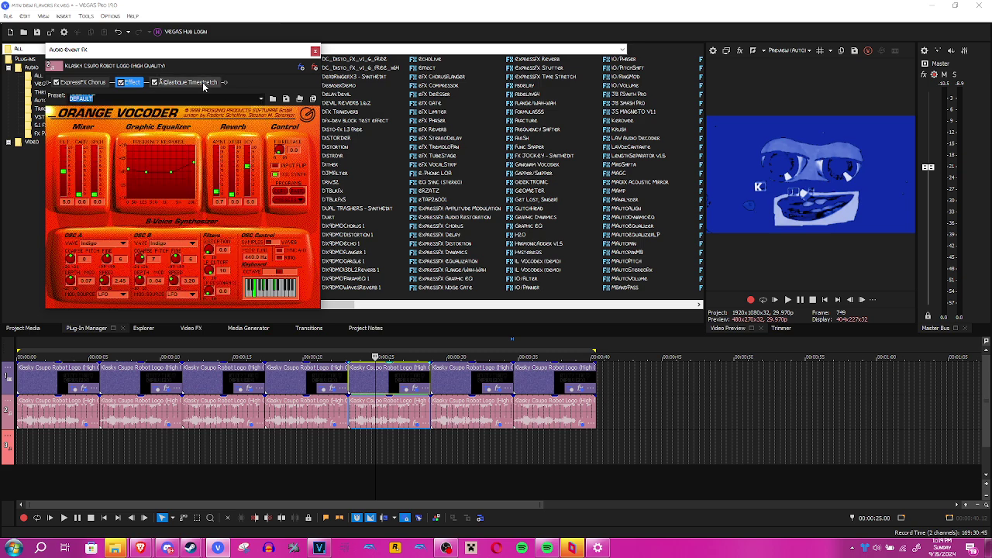
pyautogui.click(203, 82)
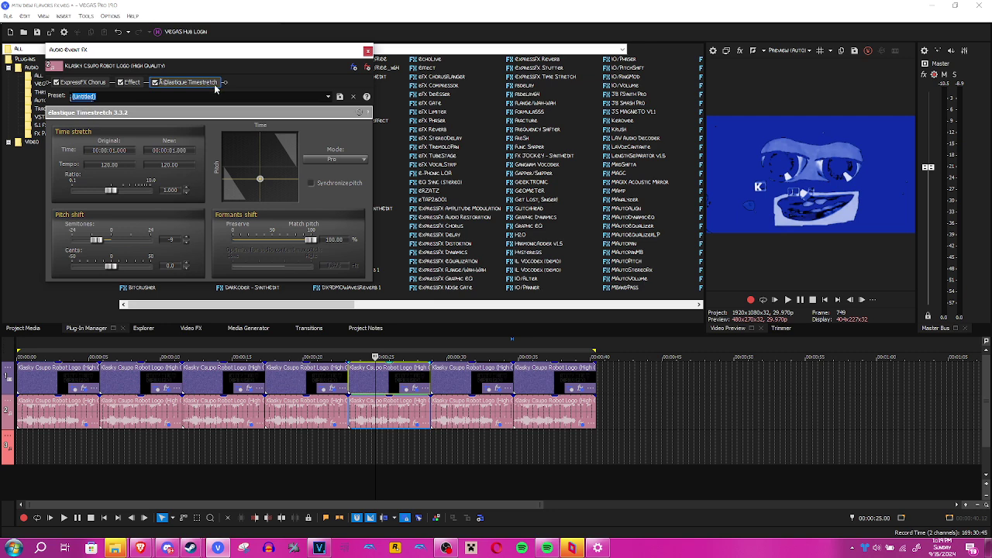
pyautogui.click(368, 50)
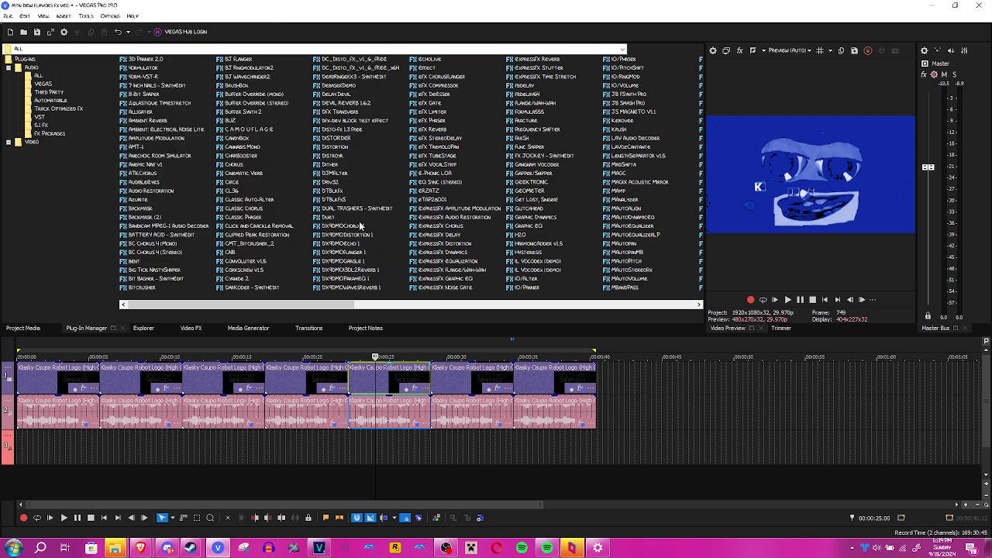
# Step: Set the Orange Vocoder preset to FULL CHORD in the fourth audio clip's effect chain and close its window
pyautogui.click(247, 426)
pyautogui.click(298, 420)
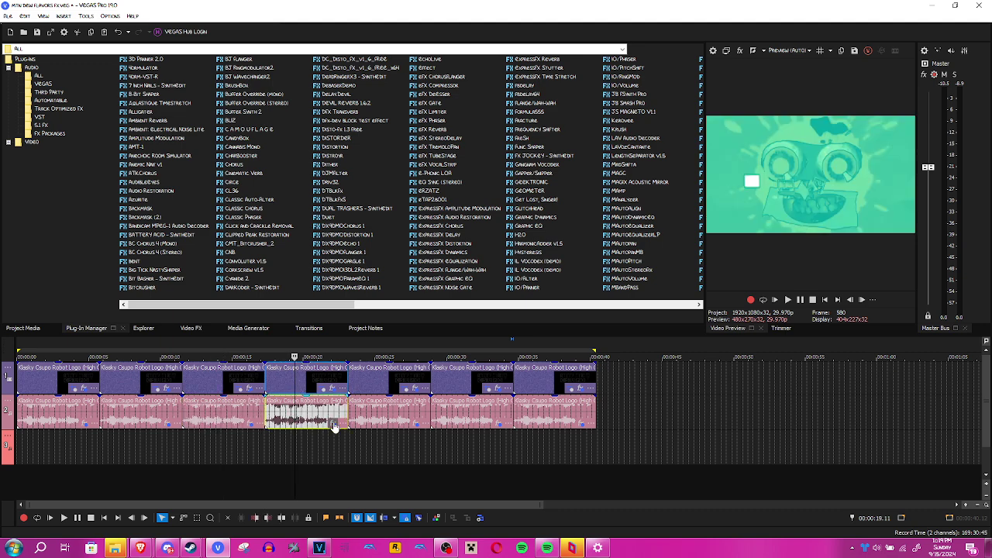
pyautogui.click(335, 426)
pyautogui.click(120, 83)
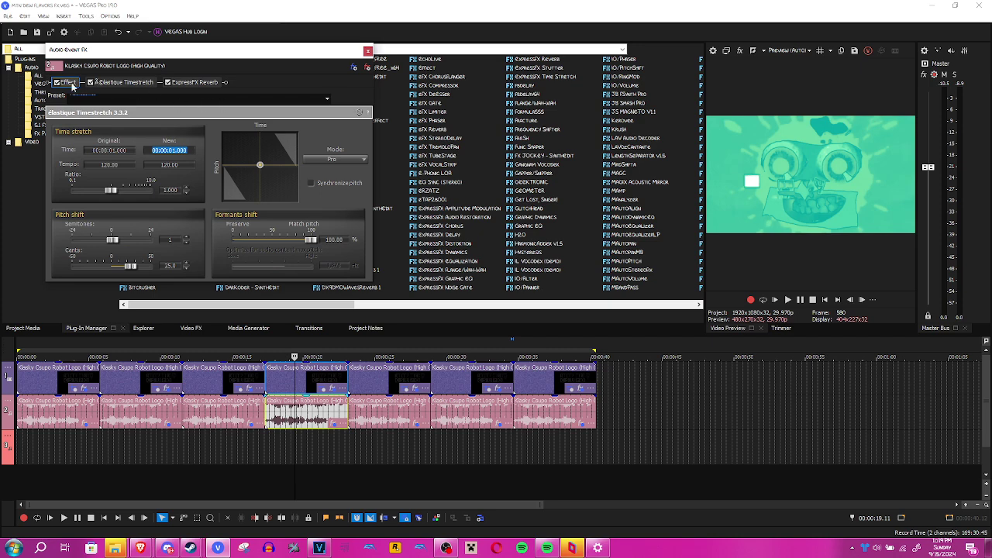
pyautogui.click(68, 82)
pyautogui.click(261, 96)
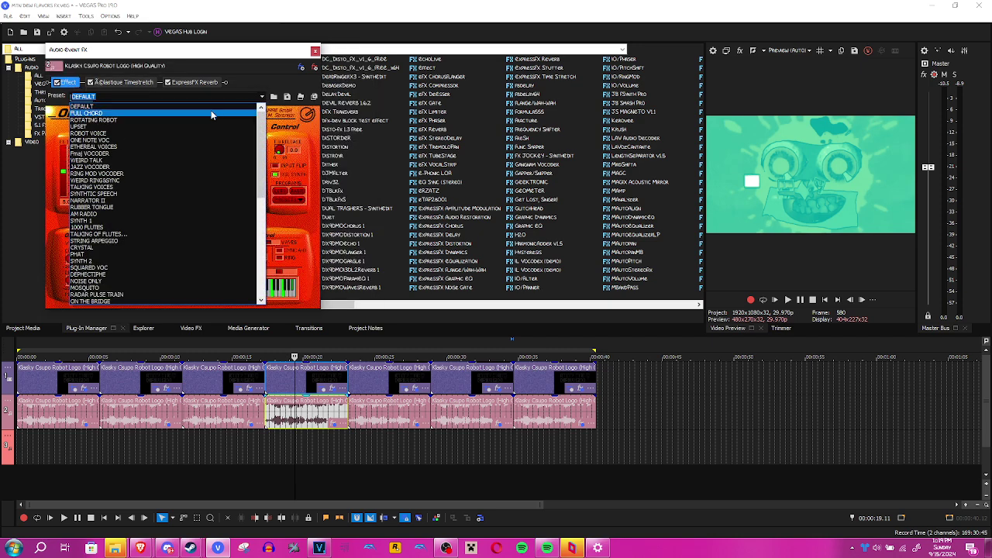
pyautogui.click(211, 112)
pyautogui.click(315, 51)
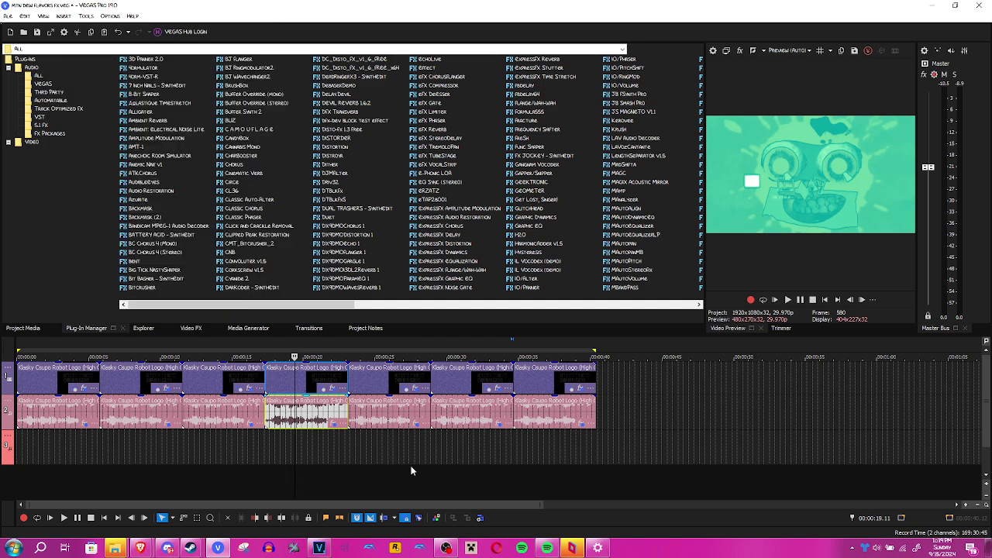
# Step: Inspect the color stops of the Gradient Map effect on the sixth video clip and close its window
pyautogui.click(453, 455)
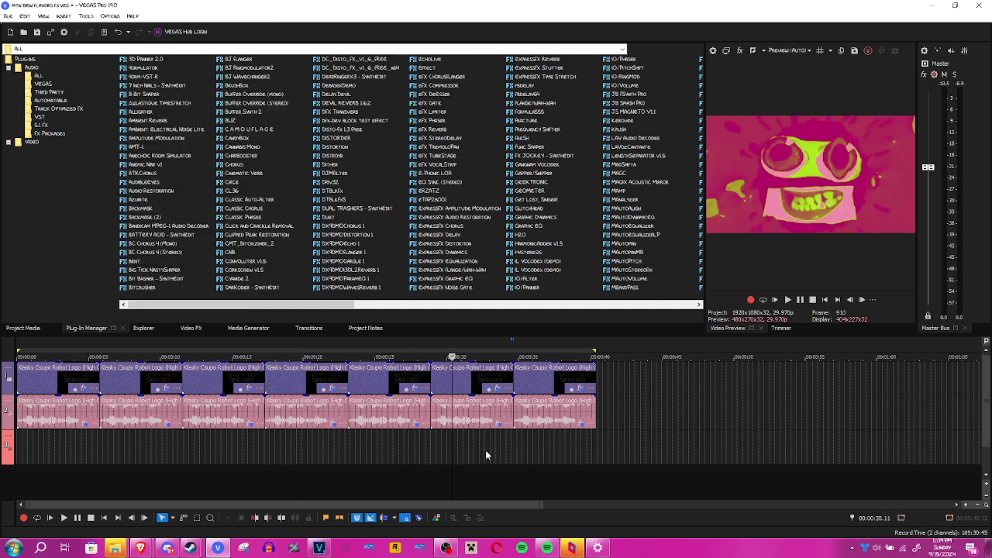
pyautogui.click(496, 388)
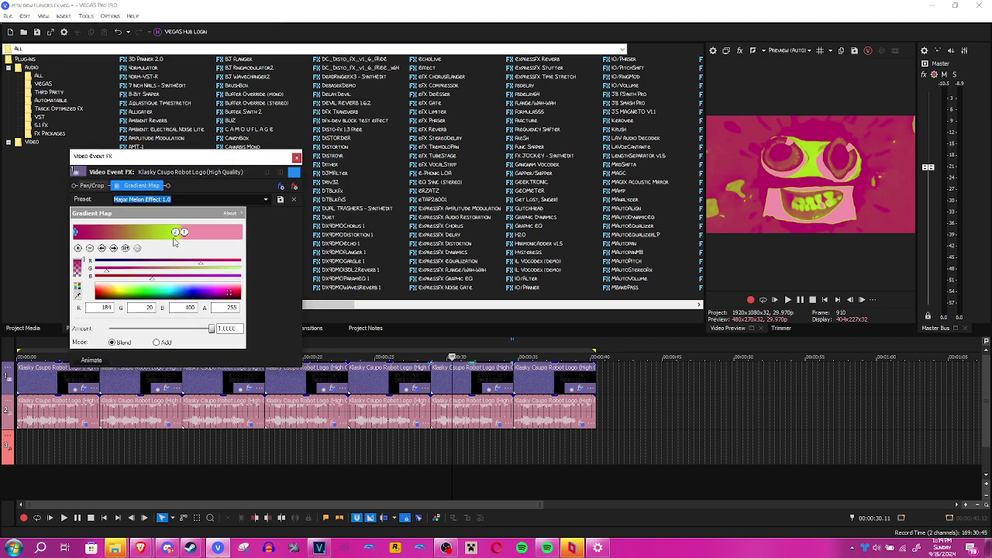
pyautogui.click(176, 234)
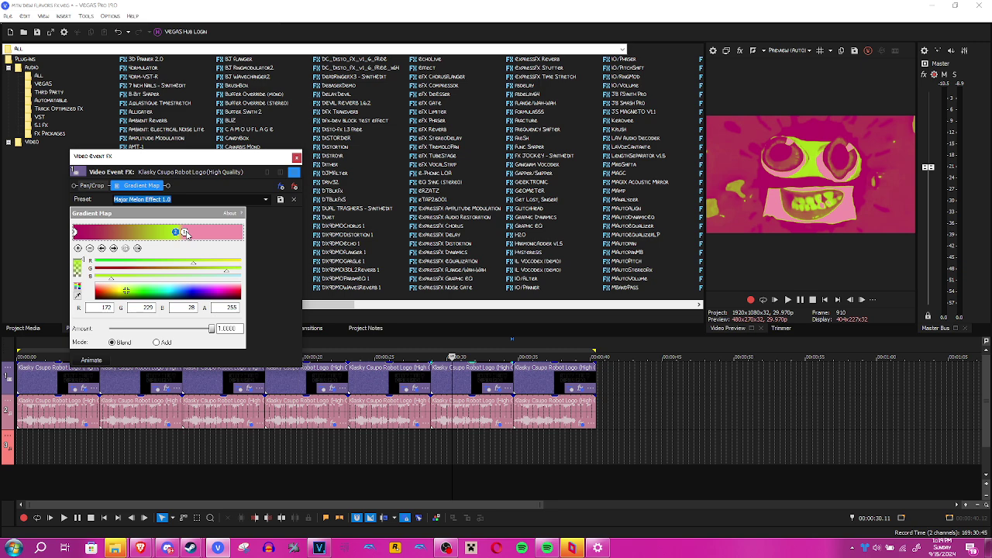
pyautogui.click(186, 233)
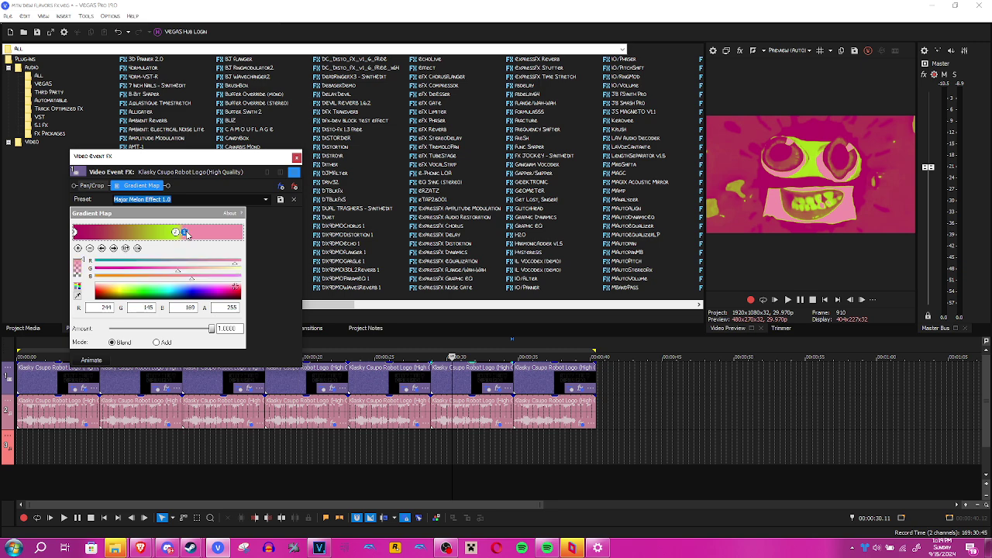
pyautogui.click(297, 158)
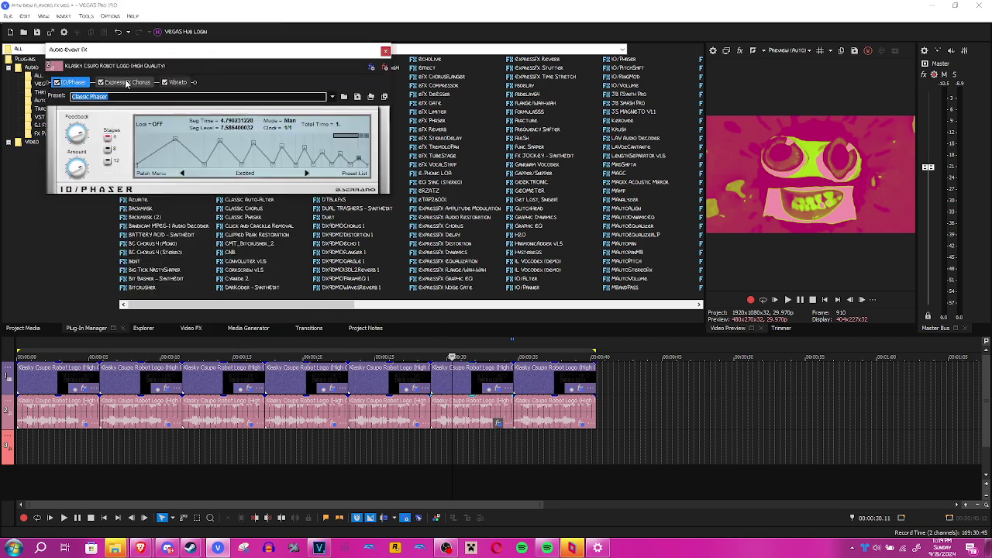
# Step: Review the ExpressFX Chorus settings on the sixth audio clip and set its Vibrato effect to the [Sys] Vibrato 1 preset
pyautogui.click(128, 83)
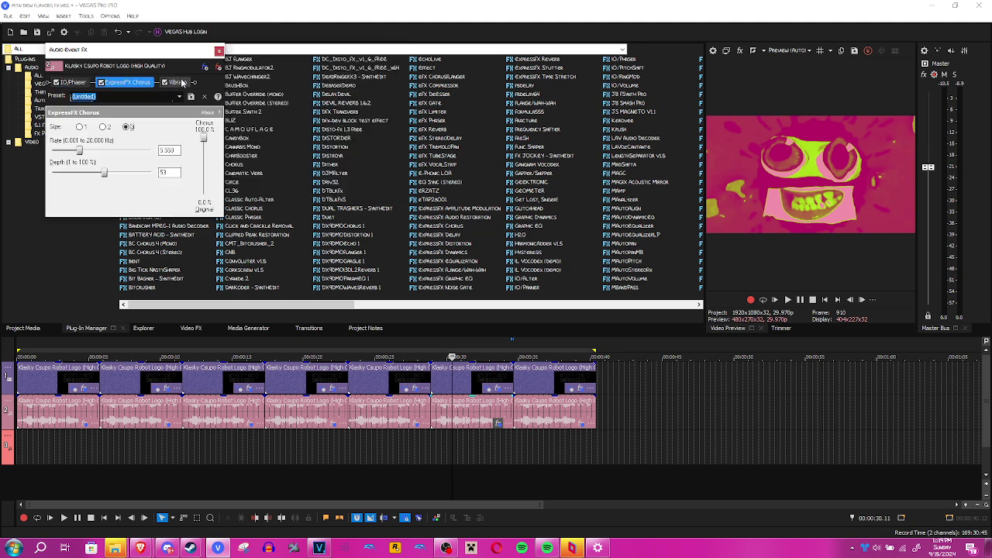
pyautogui.click(178, 82)
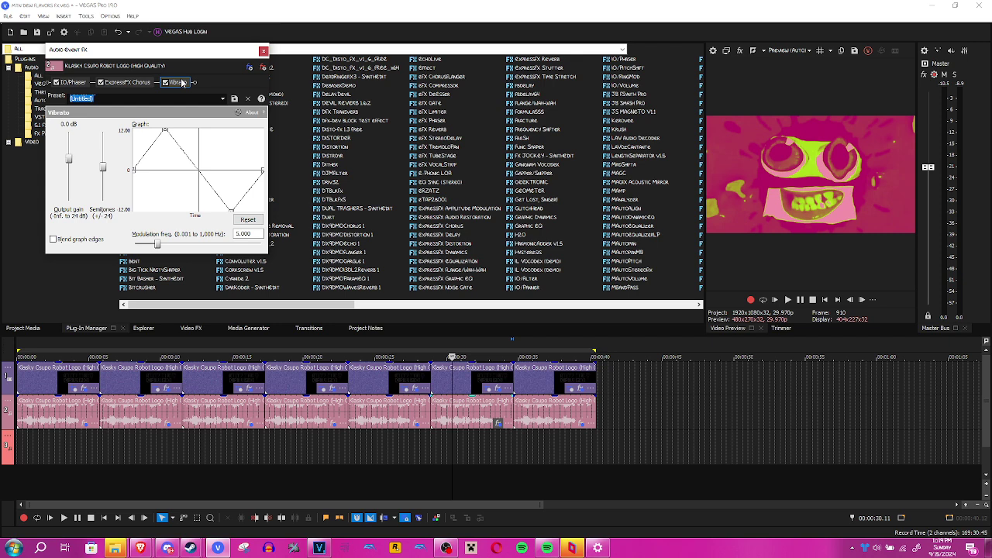
pyautogui.click(222, 98)
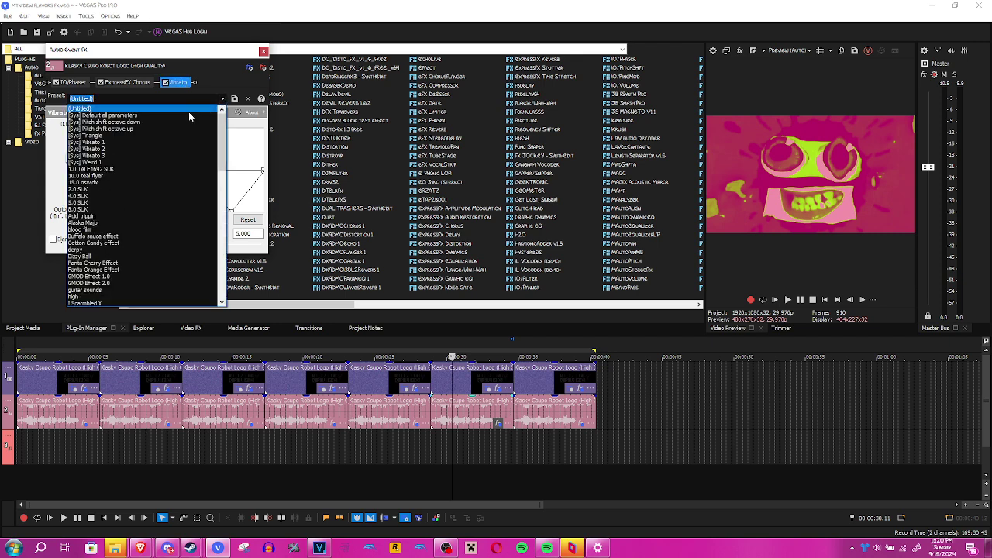
pyautogui.click(148, 143)
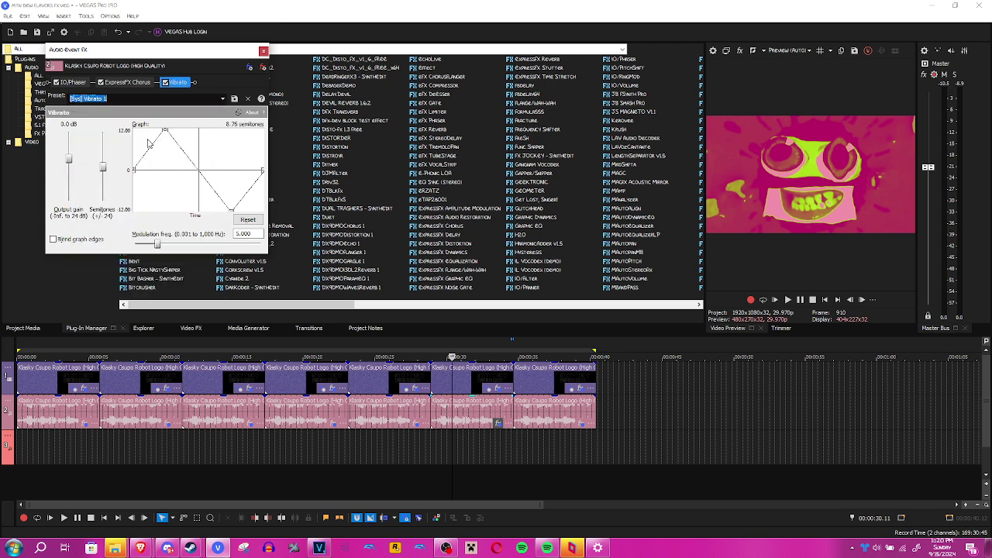
pyautogui.click(263, 52)
# Step: Inspect the color stops of the Gradient Map effect on the seventh video clip
pyautogui.click(540, 380)
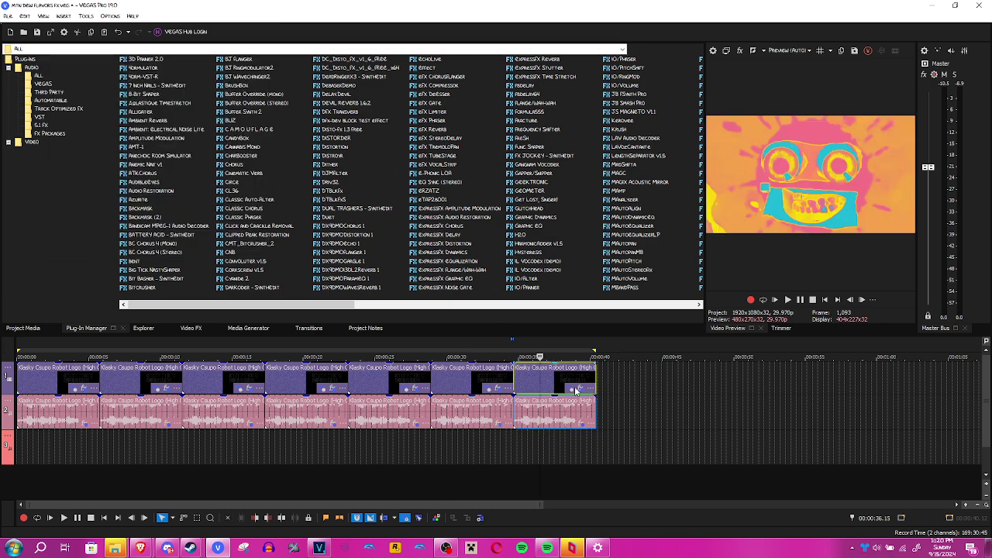
pyautogui.click(578, 390)
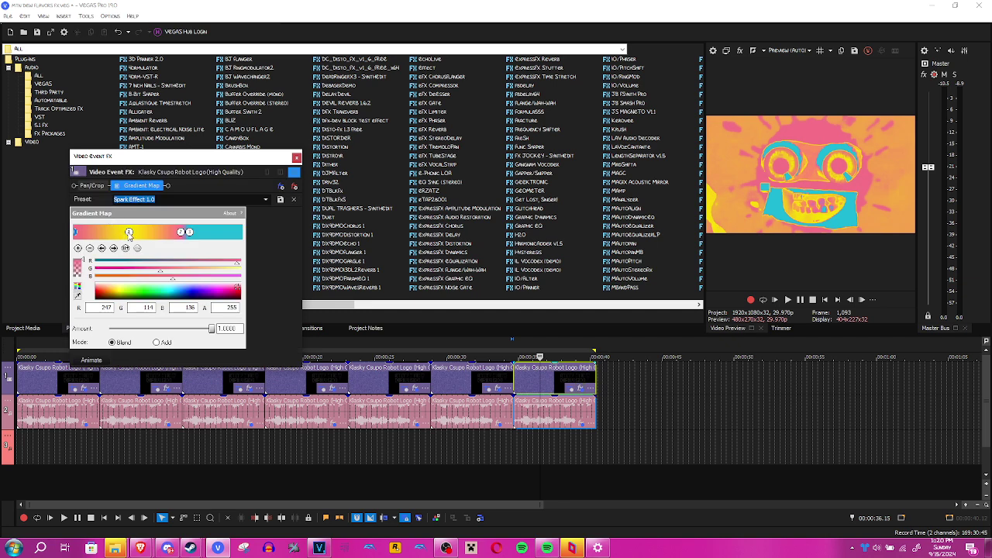
pyautogui.click(129, 232)
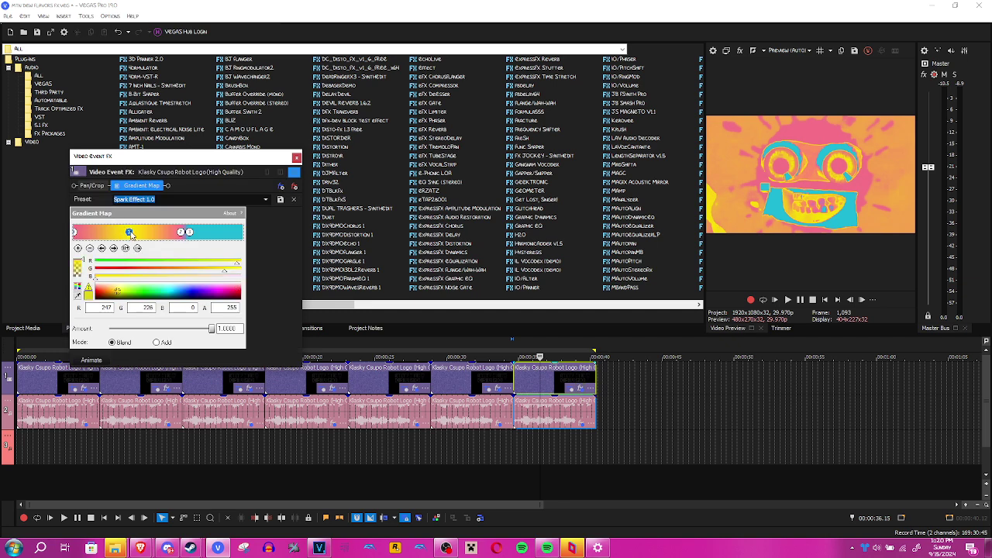
pyautogui.click(182, 232)
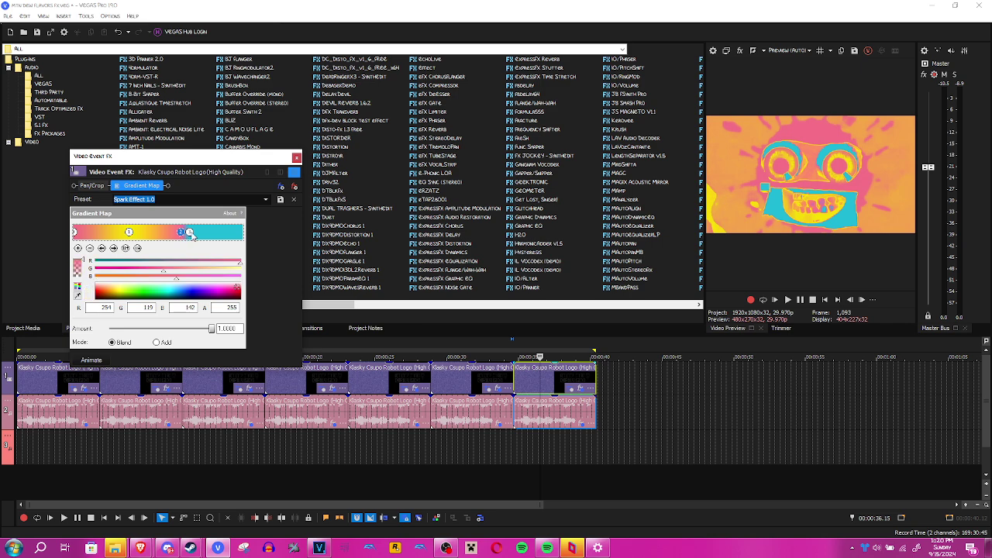
pyautogui.click(190, 232)
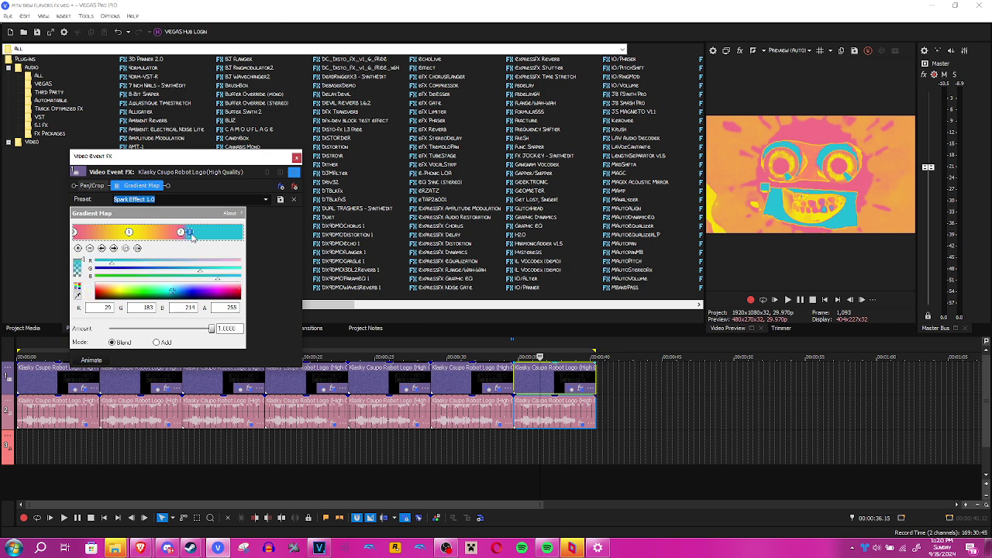
# Step: Set the PHAZTRONIC preset to DRUMRAIN in the seventh audio clip's effect chain and display its Vibrato settings
pyautogui.click(581, 426)
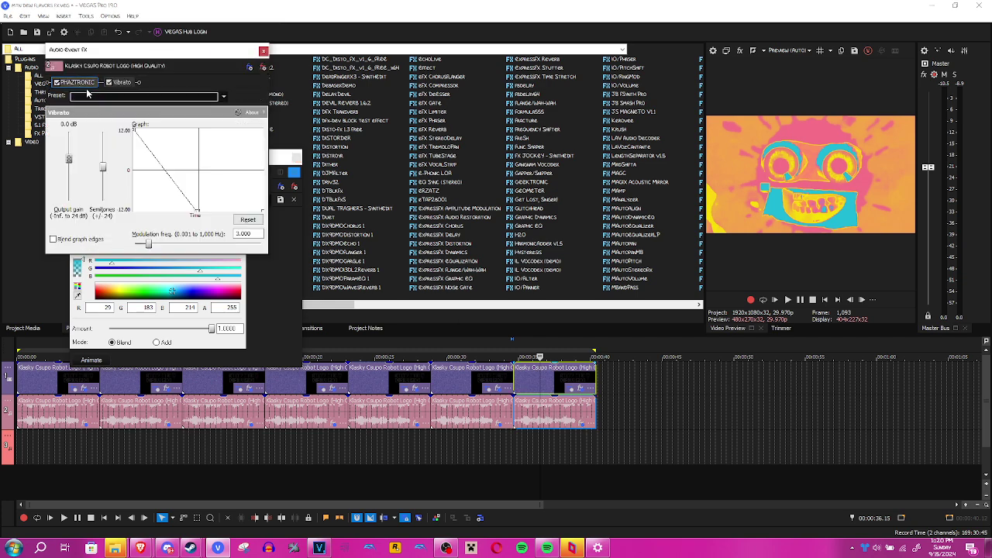
pyautogui.click(228, 99)
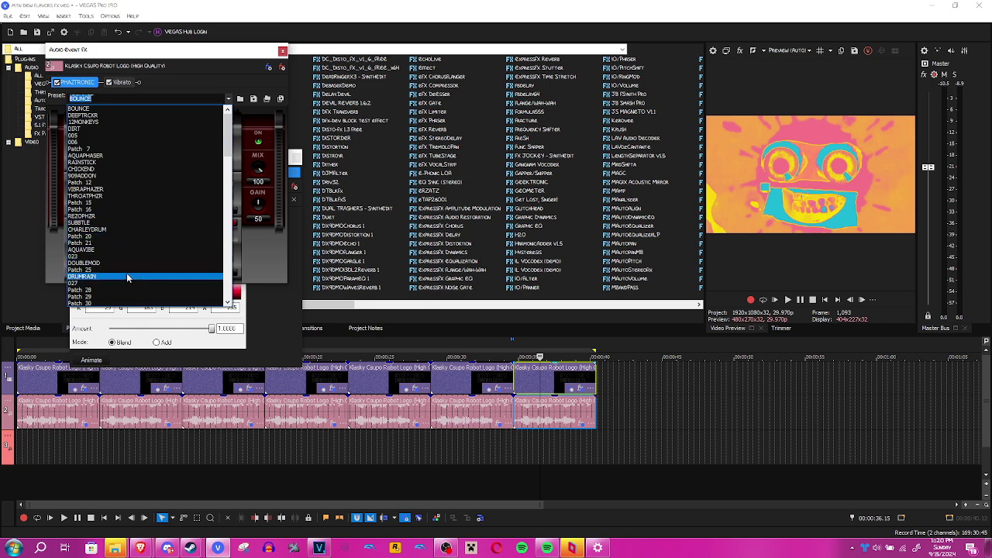
pyautogui.click(127, 275)
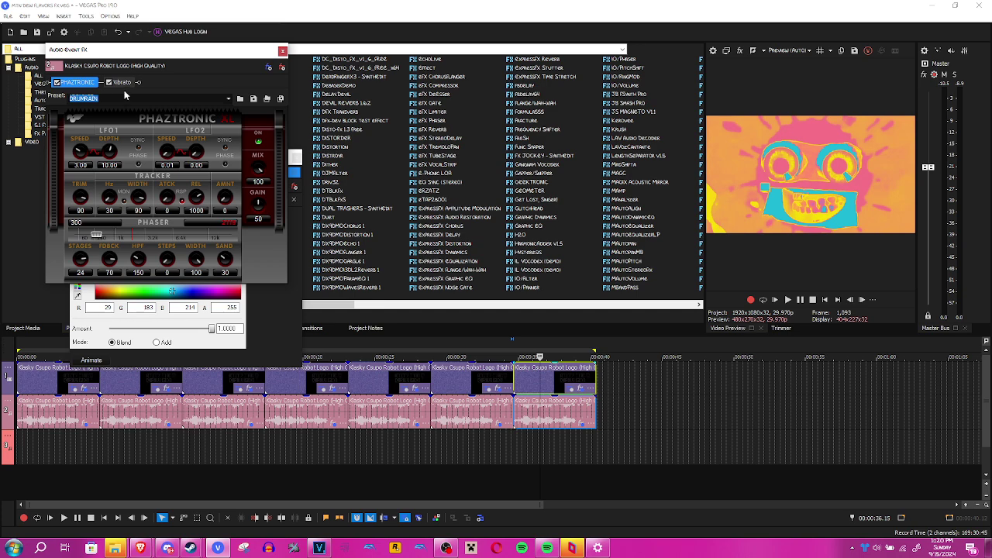
pyautogui.click(121, 82)
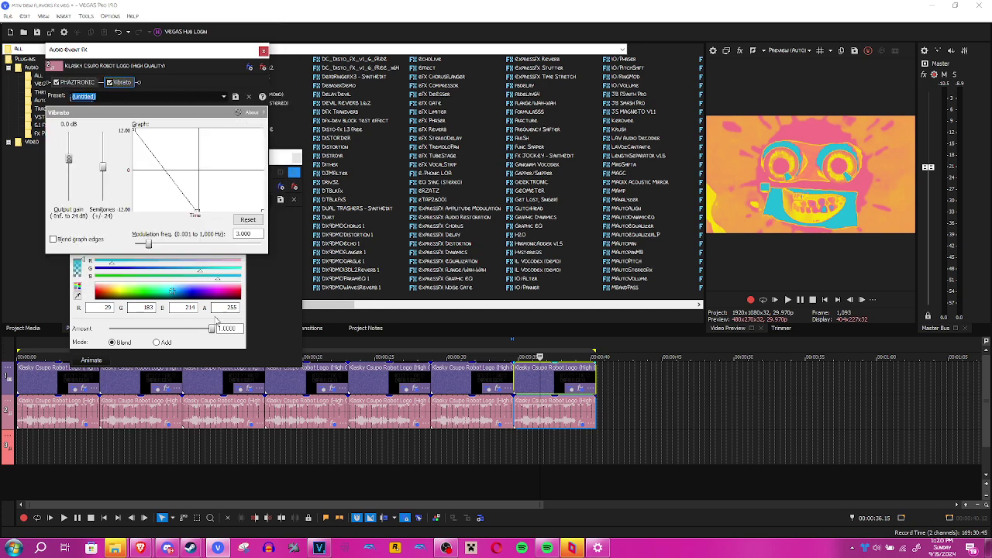